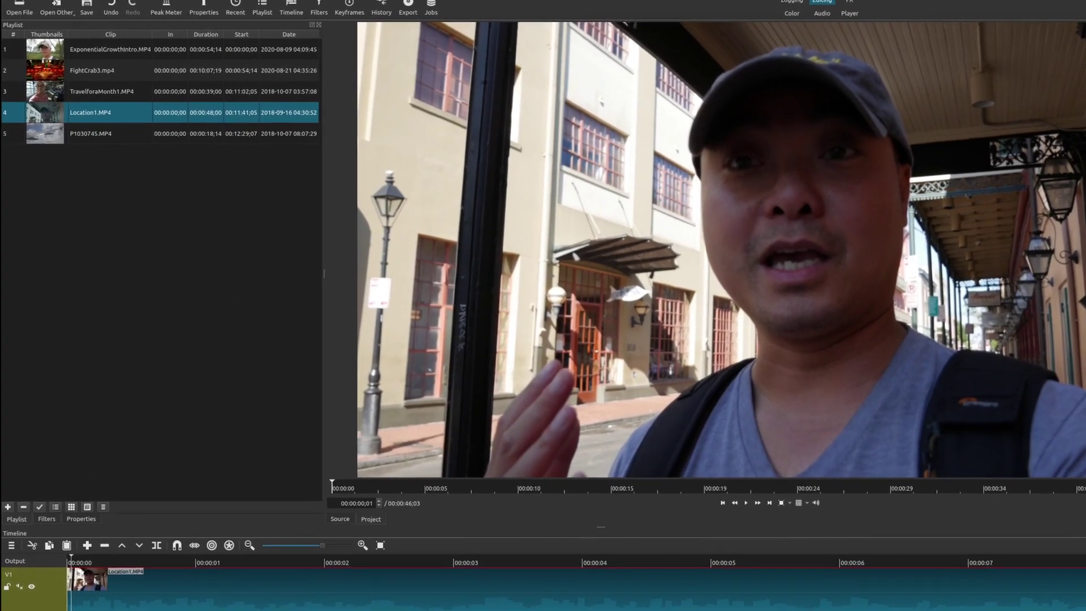
Step: Show the Settings > Video Mode > Non-Broadcast > Custom submenu with its Add entry
{"action": "left_click", "coordinate": [79, 0]}
{"action": "mouse_move", "coordinate": [81, 17]}
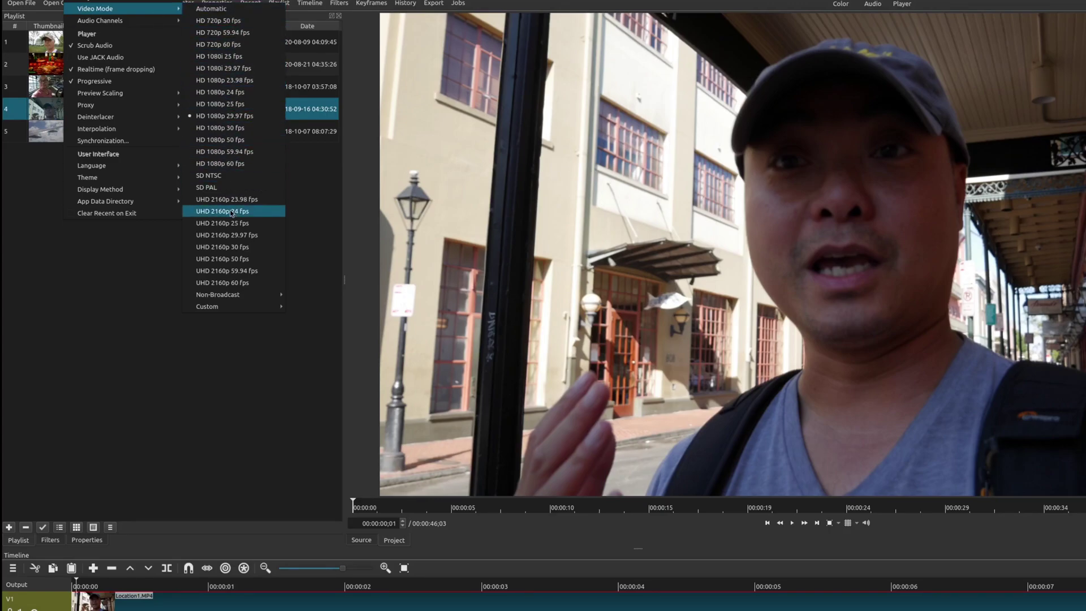
{"action": "mouse_move", "coordinate": [240, 294]}
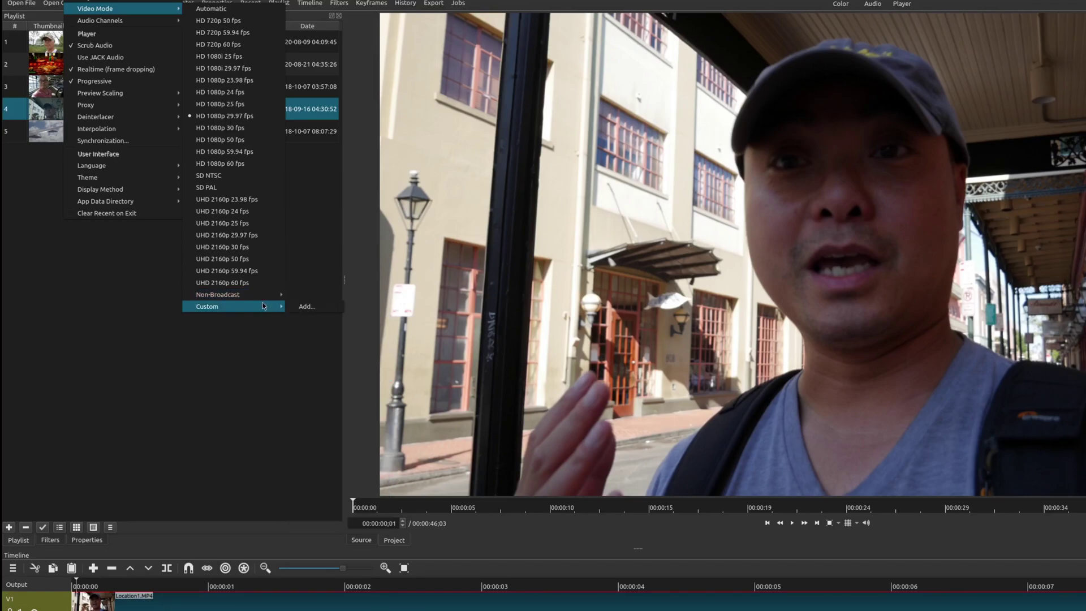
Step: Check the aspect ratio presets in the Add Custom Video Mode dialog (1920x1080, 29.97 fps), then cancel it
{"action": "left_click", "coordinate": [291, 306]}
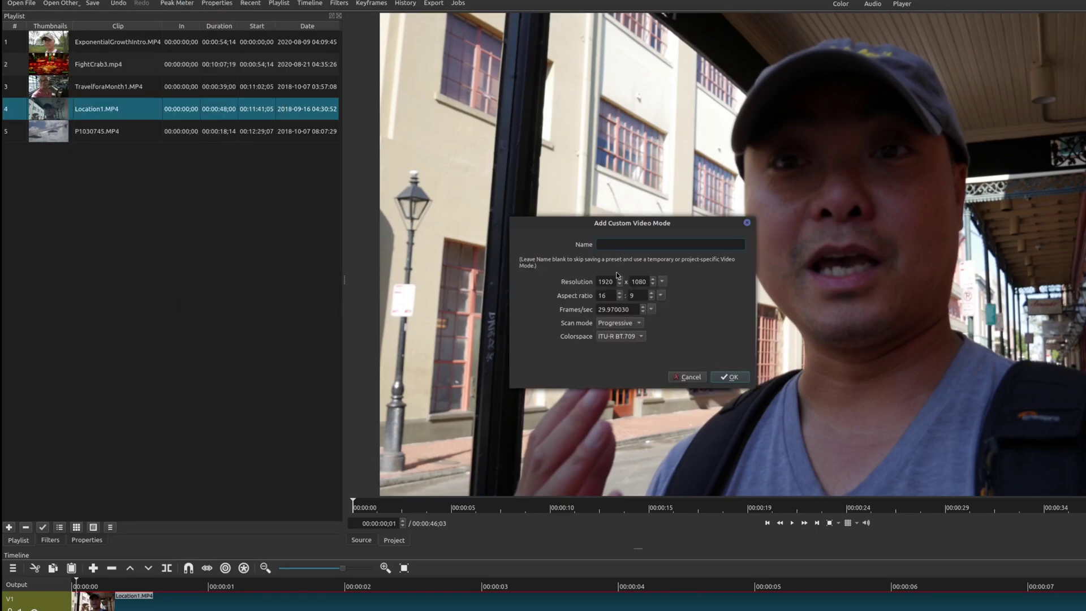
{"action": "left_click", "coordinate": [661, 295]}
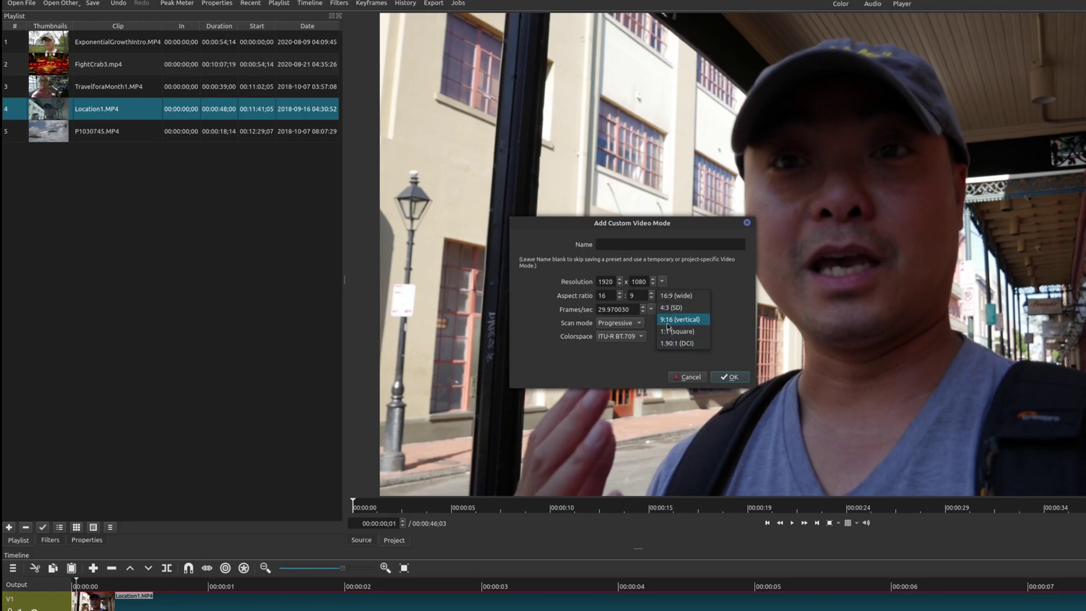
{"action": "left_click", "coordinate": [608, 241]}
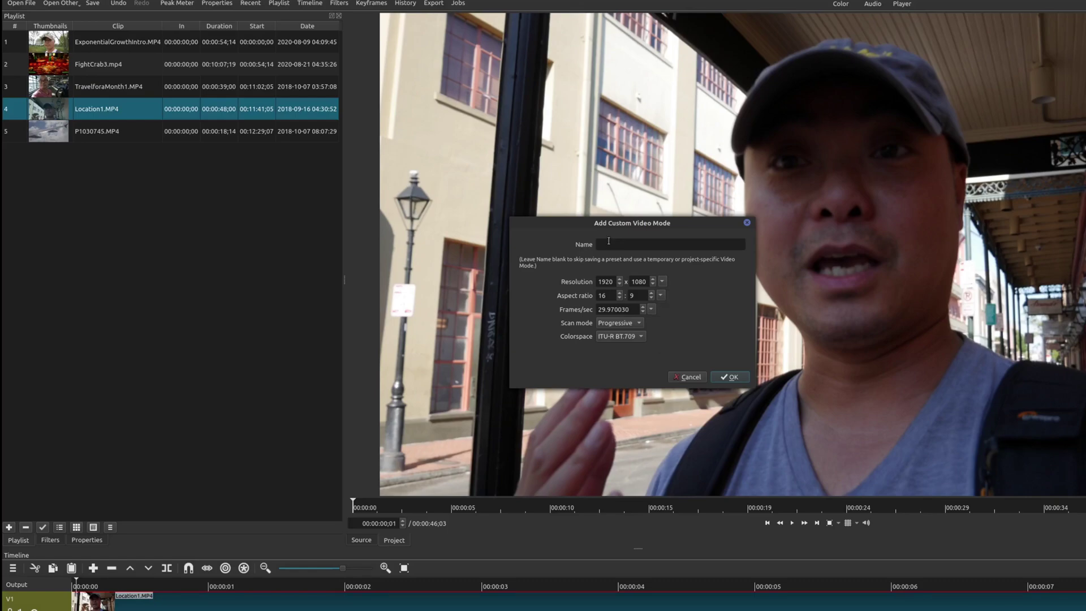
{"action": "left_click", "coordinate": [688, 376]}
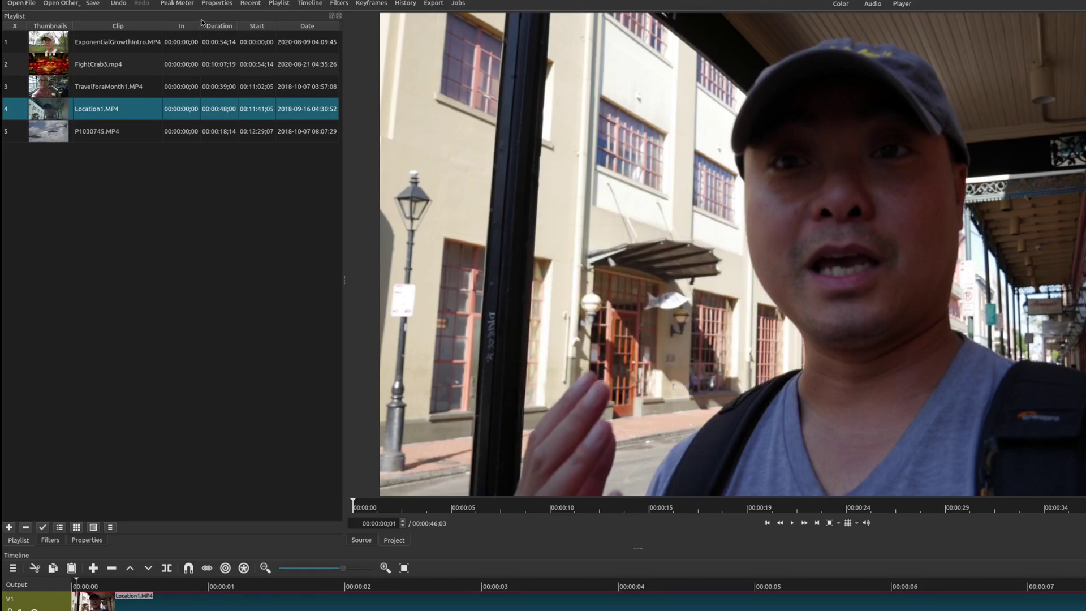
Step: Set the project video mode to Non-Broadcast Vertical HD 30 fps
{"action": "left_click", "coordinate": [79, 1]}
{"action": "mouse_move", "coordinate": [108, 20]}
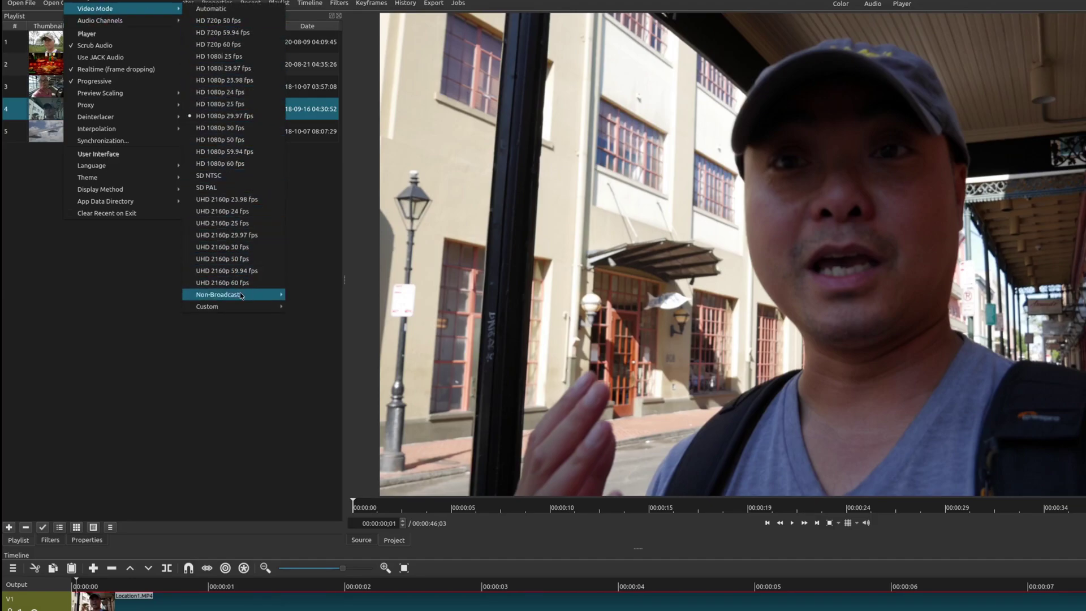
{"action": "mouse_move", "coordinate": [240, 295]}
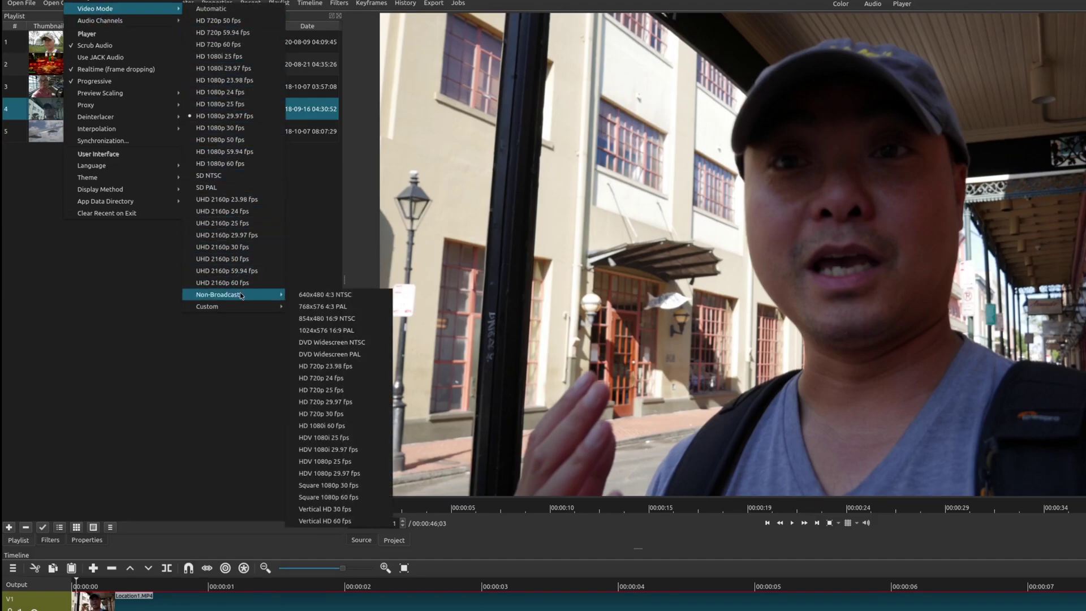
{"action": "left_click", "coordinate": [342, 512]}
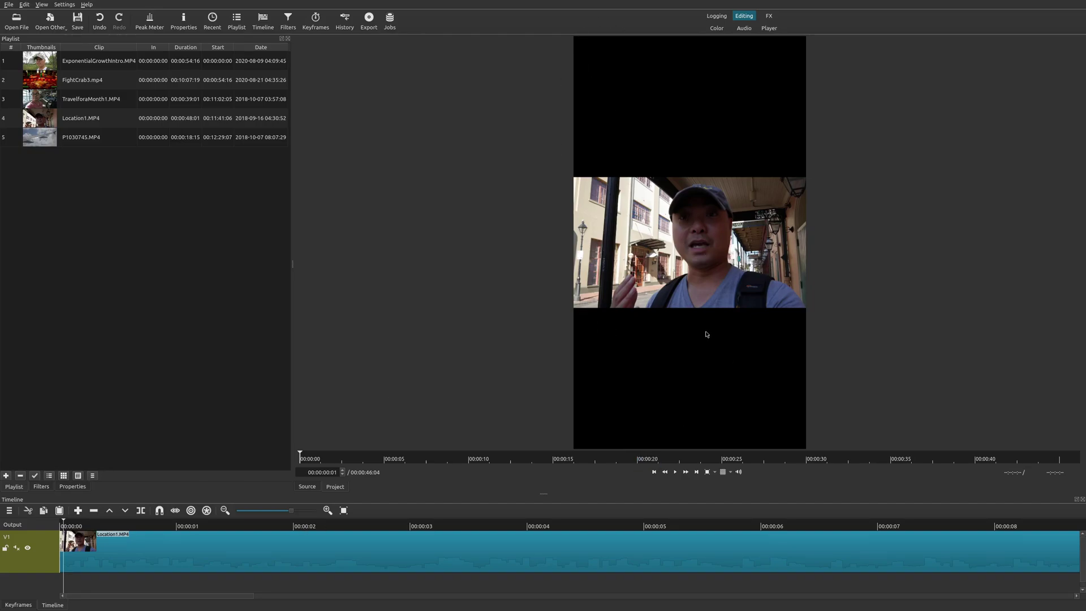
Step: Add a Size, Position & Rotate filter to Location1.MP4 by searching 'size'
{"action": "left_click", "coordinate": [151, 556]}
{"action": "left_click", "coordinate": [39, 487]}
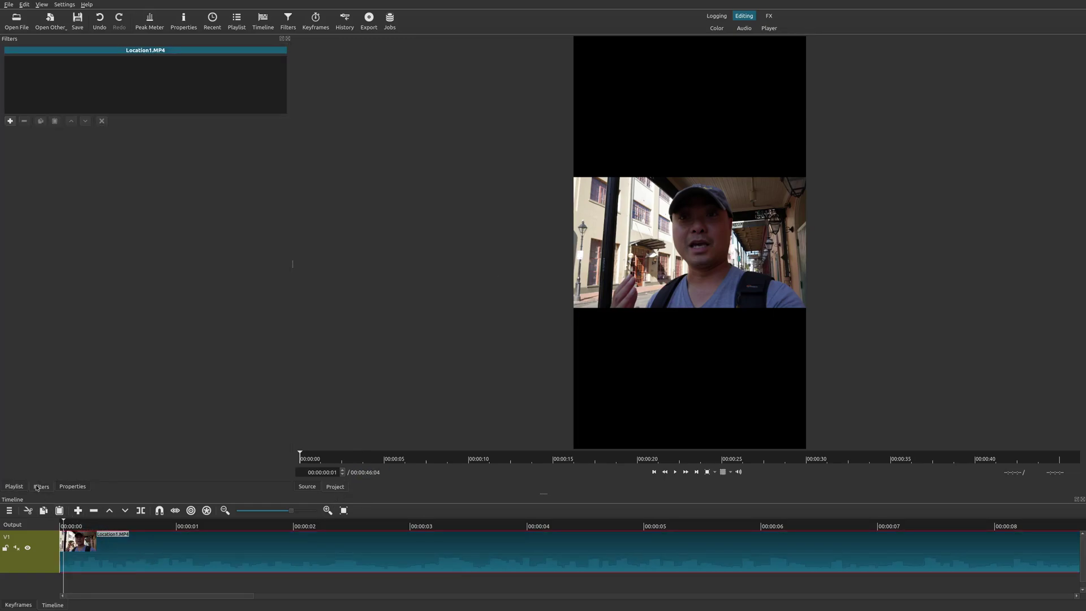
{"action": "left_click", "coordinate": [10, 121]}
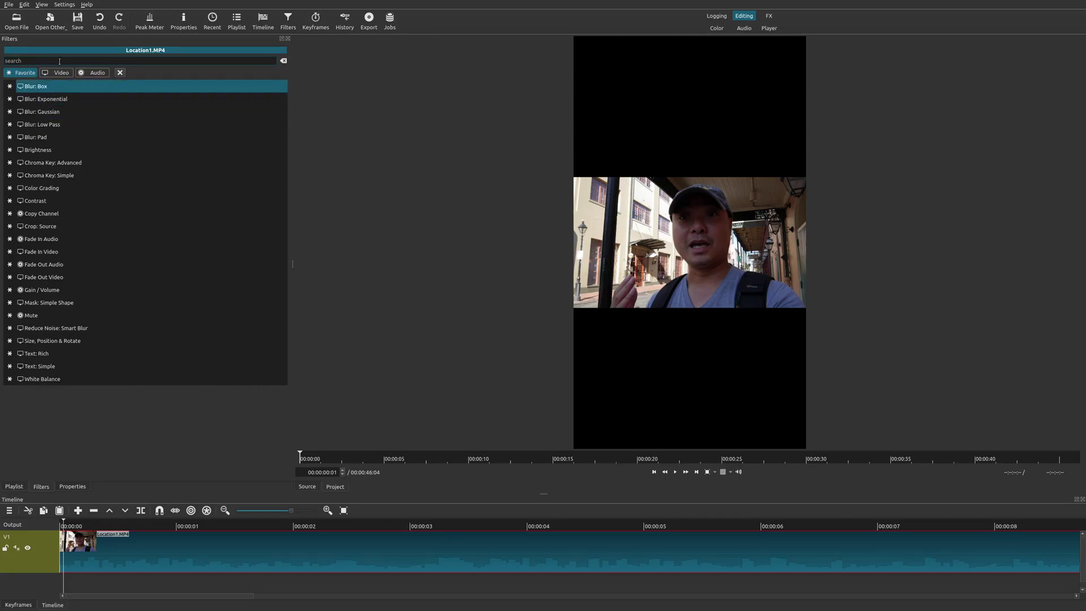
{"action": "type", "text": "size"}
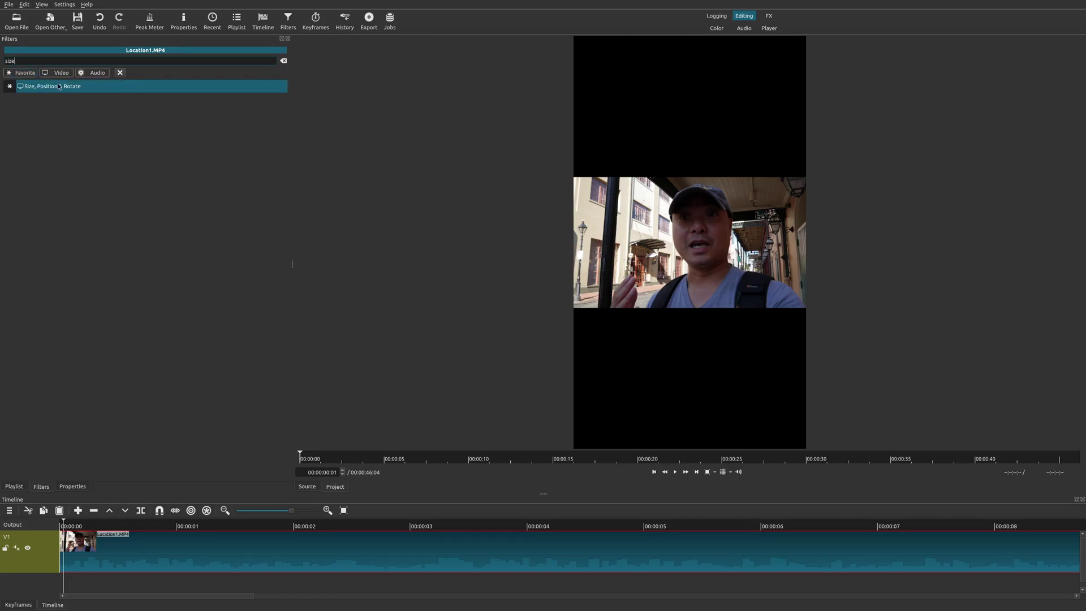
{"action": "left_click", "coordinate": [59, 86]}
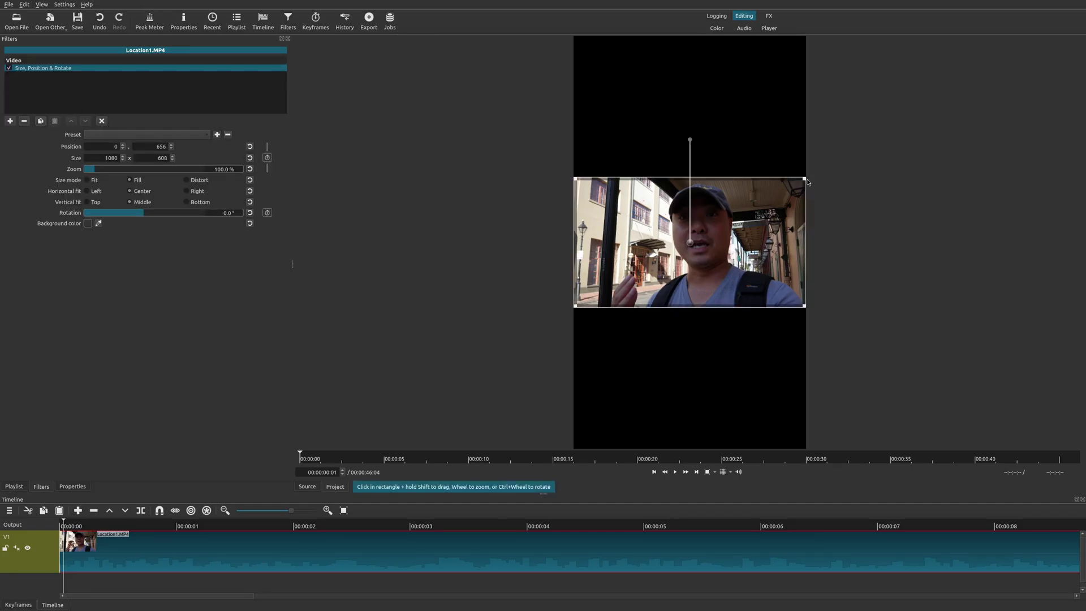
Step: Enlarge Location1.MP4 to 333.5% in the preview so it fills the portrait frame
{"action": "left_click_drag", "start_coordinate": [807, 178], "coordinate": [895, 84]}
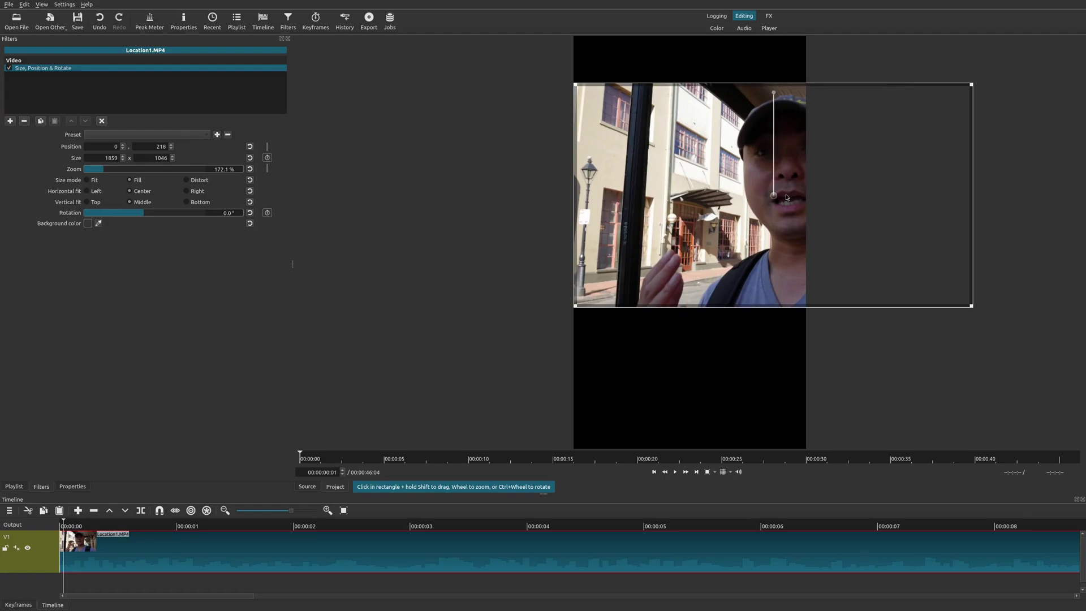
{"action": "left_click_drag", "start_coordinate": [774, 196], "coordinate": [751, 184]}
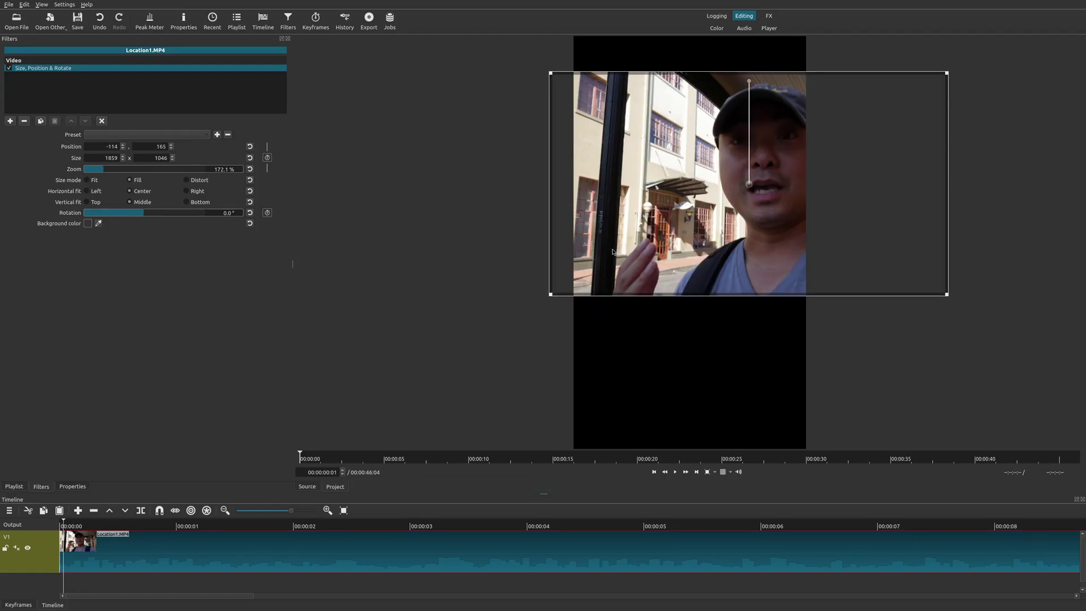
{"action": "left_click_drag", "start_coordinate": [547, 298], "coordinate": [383, 469]}
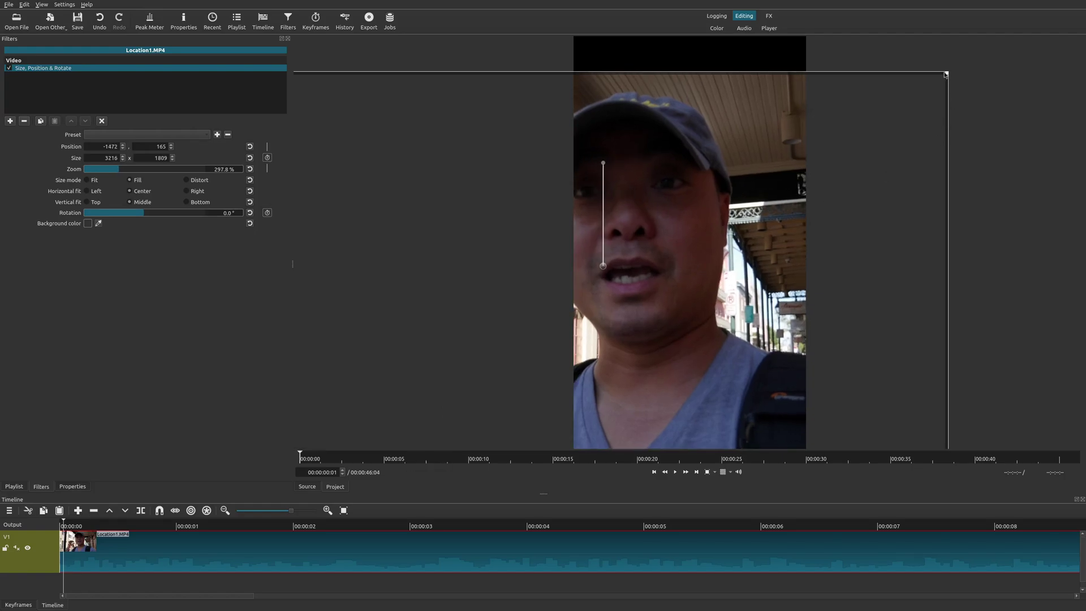
{"action": "left_click_drag", "start_coordinate": [946, 73], "coordinate": [982, 25]}
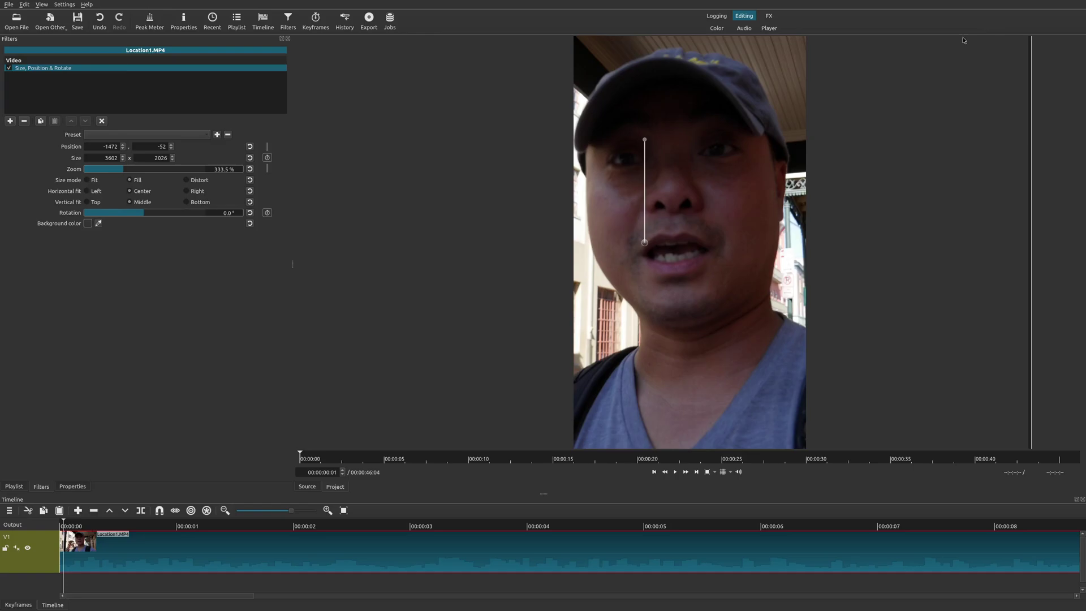
{"action": "left_click_drag", "start_coordinate": [646, 248], "coordinate": [658, 250]}
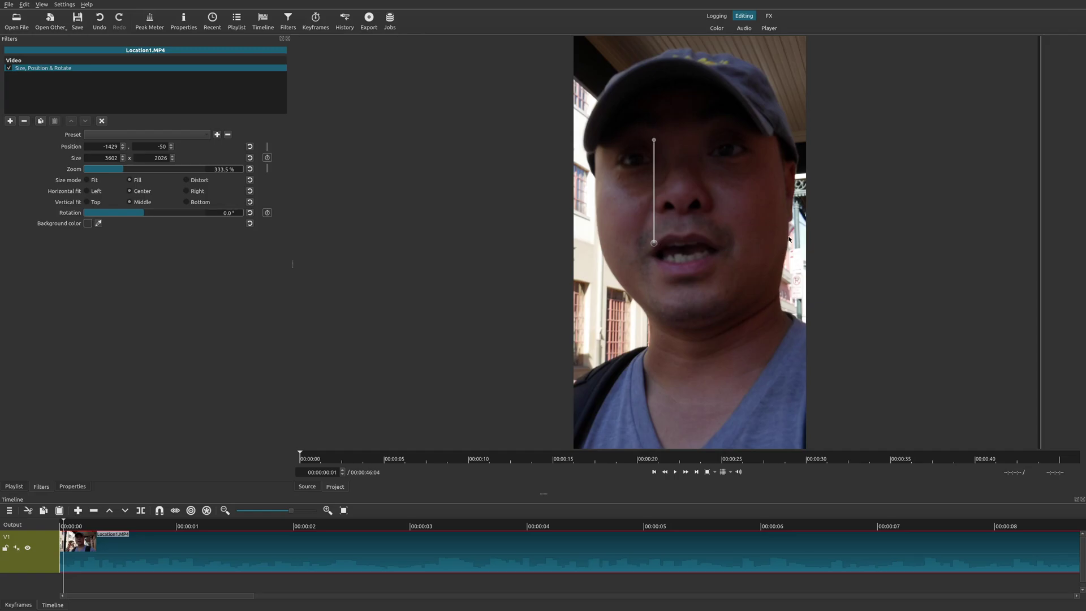
{"action": "left_click", "coordinate": [35, 564]}
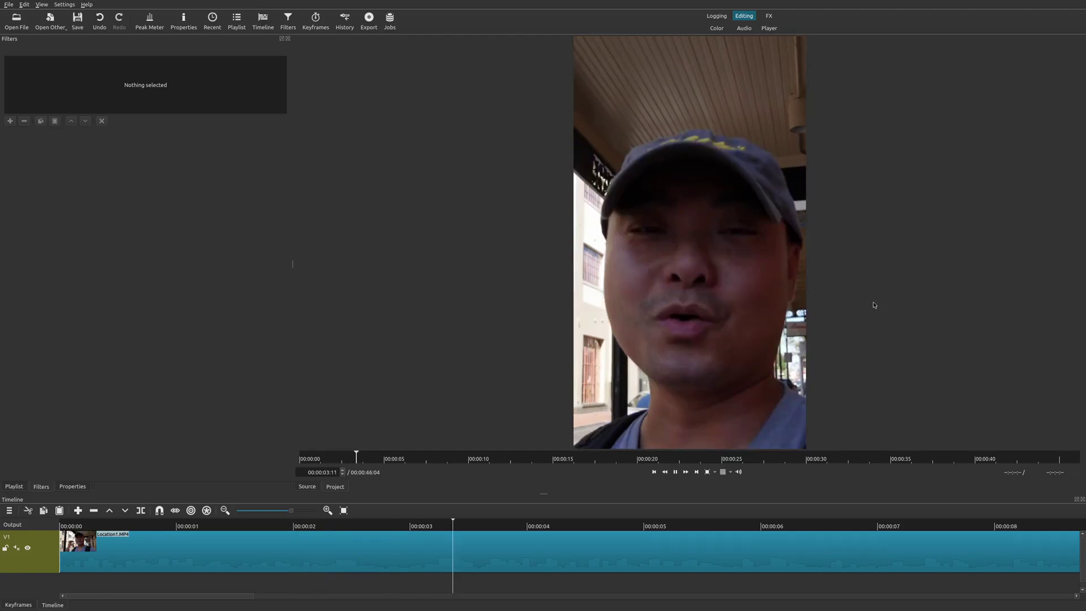
{"action": "key", "text": "space"}
{"action": "key", "text": "Right"}
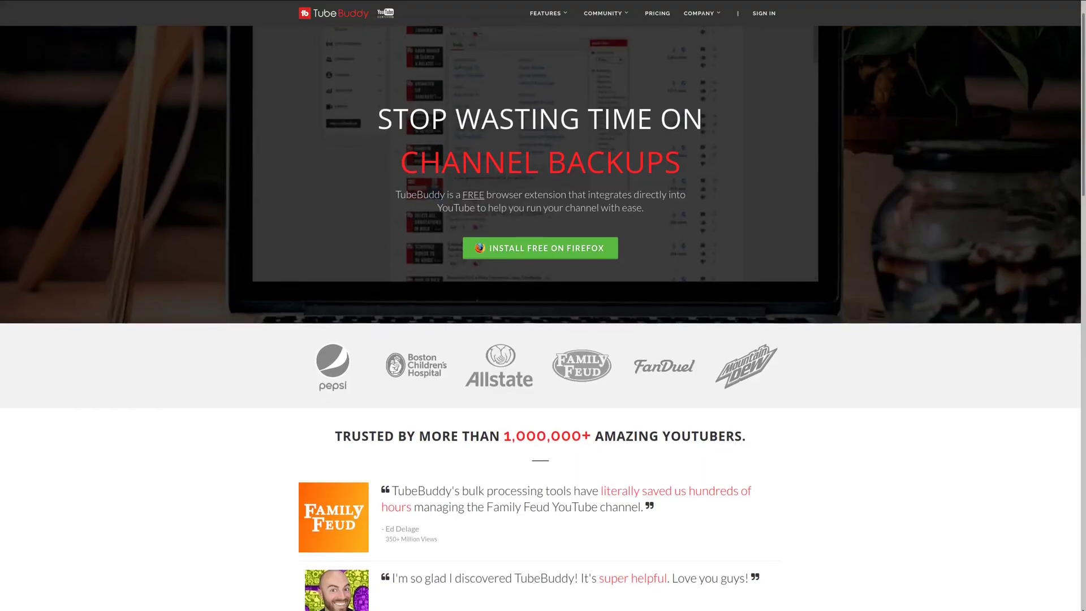
{"action": "scroll", "coordinate": [540, 306], "scroll_direction": "down", "scroll_amount": 3}
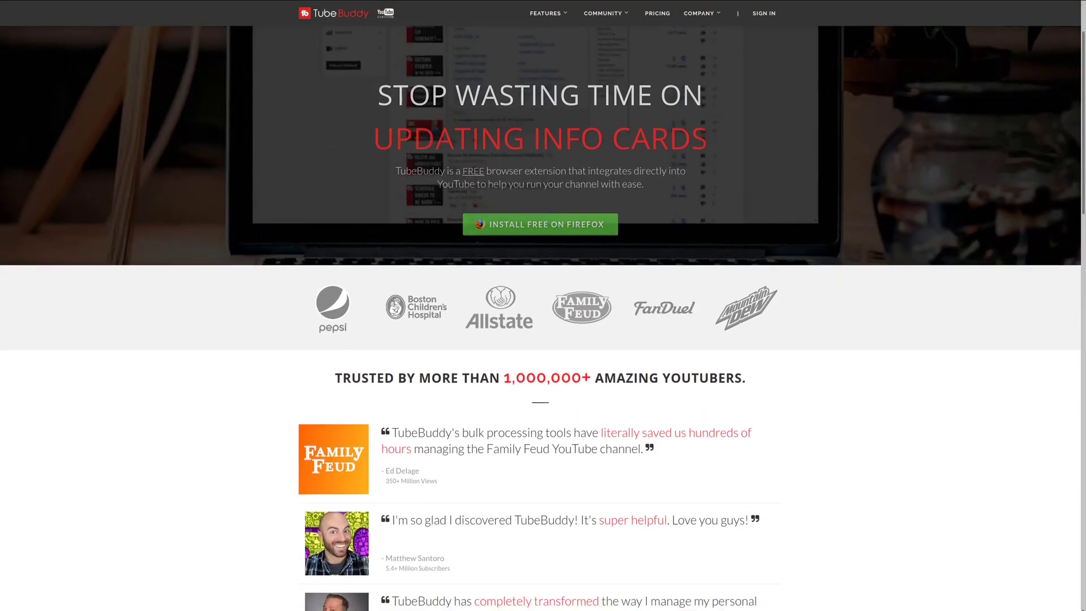
{"action": "scroll", "coordinate": [540, 316], "scroll_direction": "down", "scroll_amount": 3}
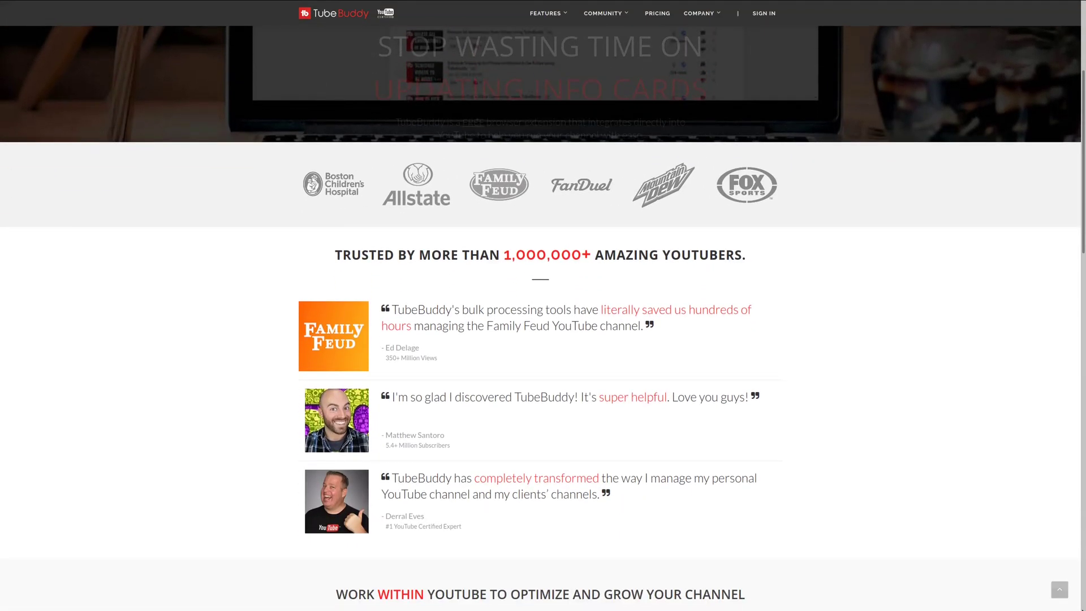
{"action": "scroll", "coordinate": [541, 317], "scroll_direction": "down", "scroll_amount": 3}
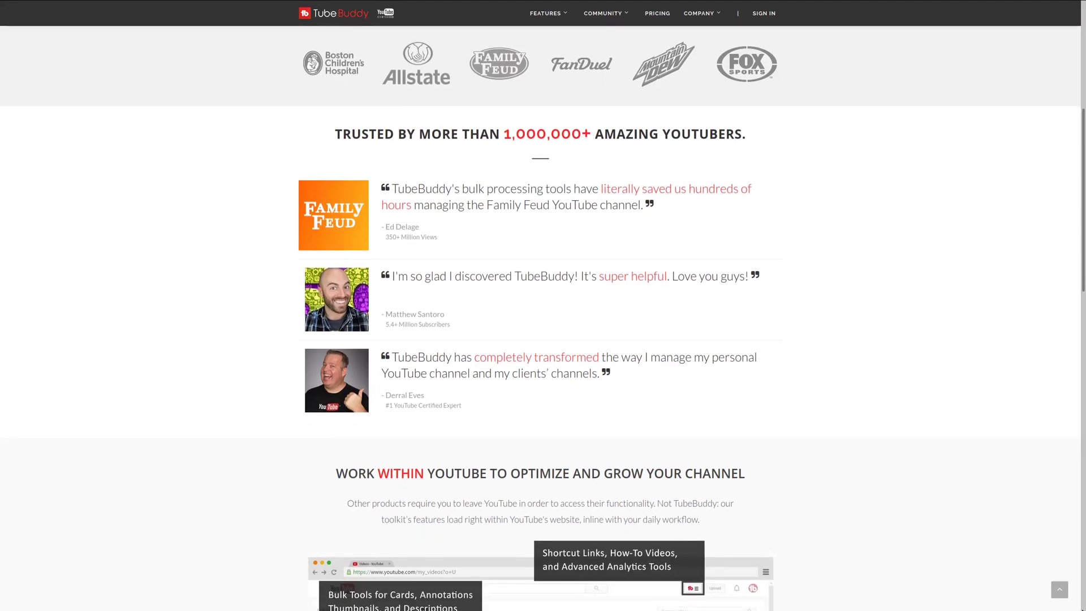
{"action": "scroll", "coordinate": [541, 317], "scroll_direction": "down", "scroll_amount": 3}
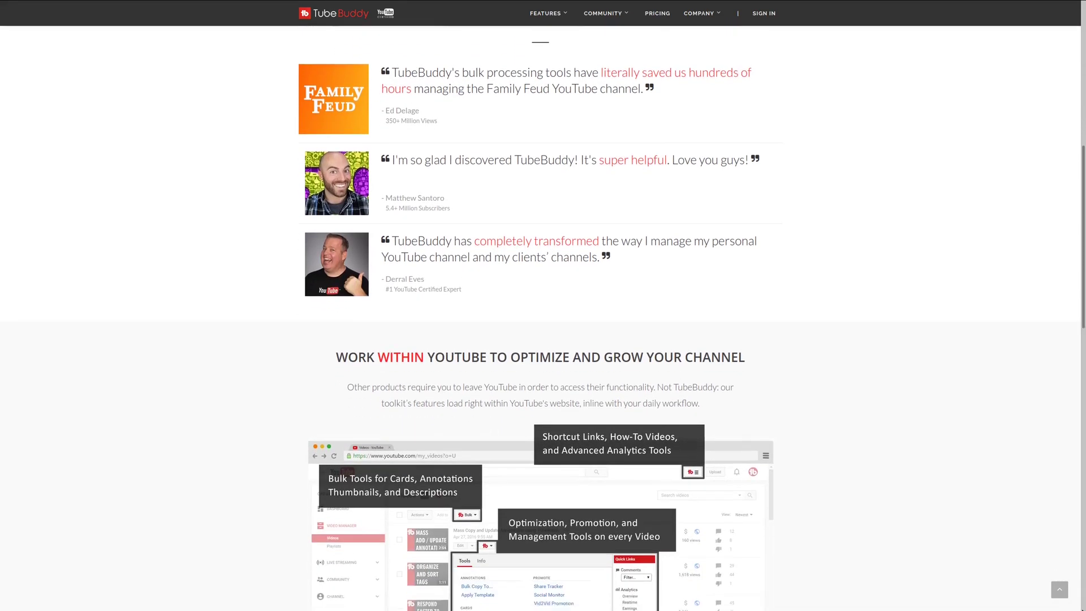
{"action": "scroll", "coordinate": [540, 317], "scroll_direction": "down", "scroll_amount": 3}
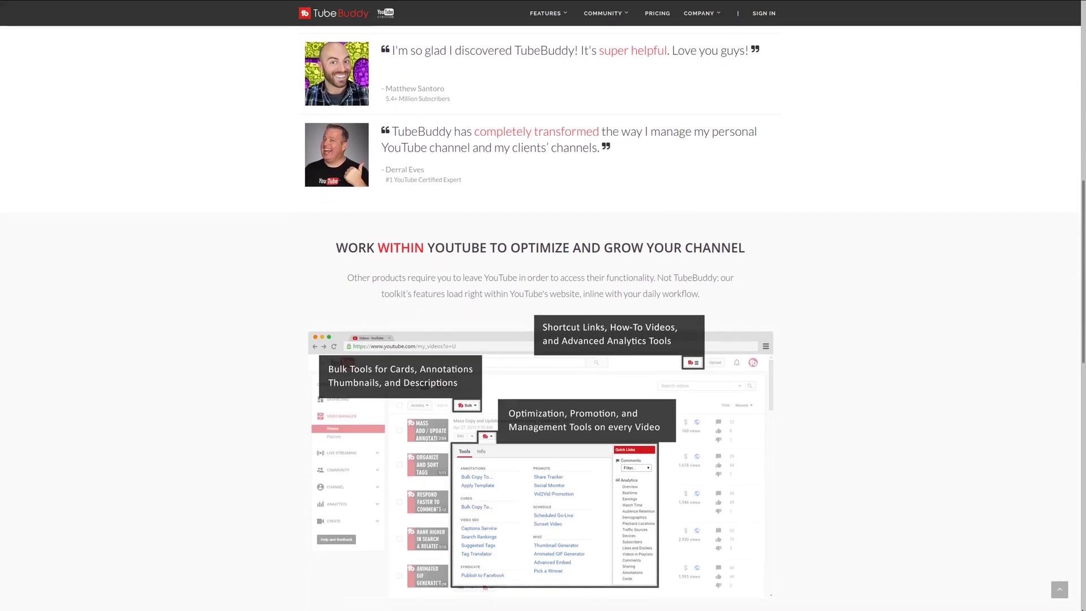
{"action": "scroll", "coordinate": [543, 317], "scroll_direction": "down", "scroll_amount": 2}
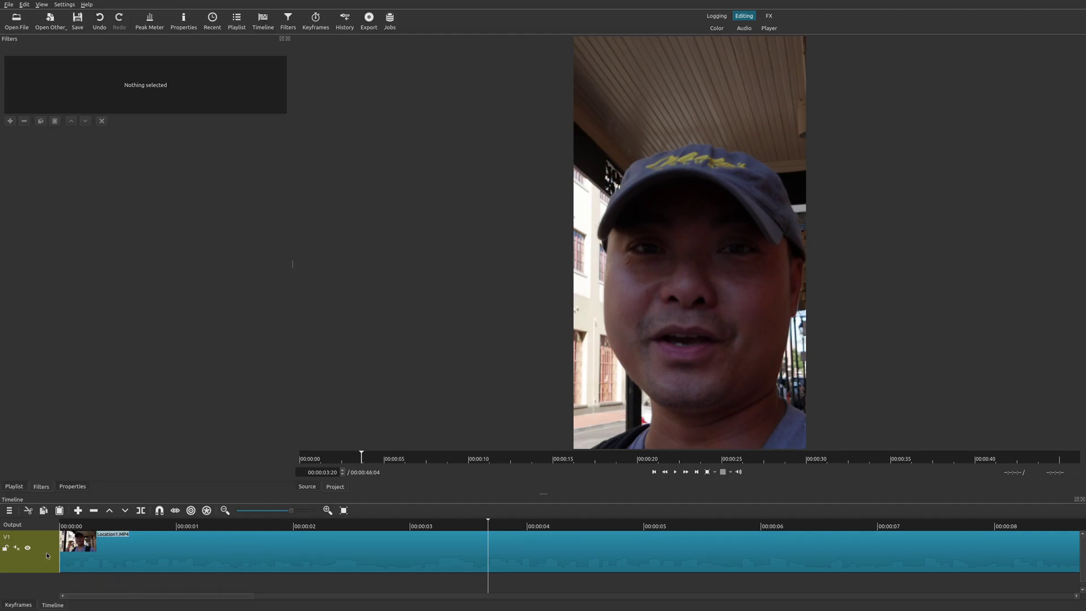
Step: Add a V2 video track above V1, return the playhead to the start, and show the Playlist
{"action": "left_click", "coordinate": [88, 561]}
{"action": "left_click", "coordinate": [38, 532]}
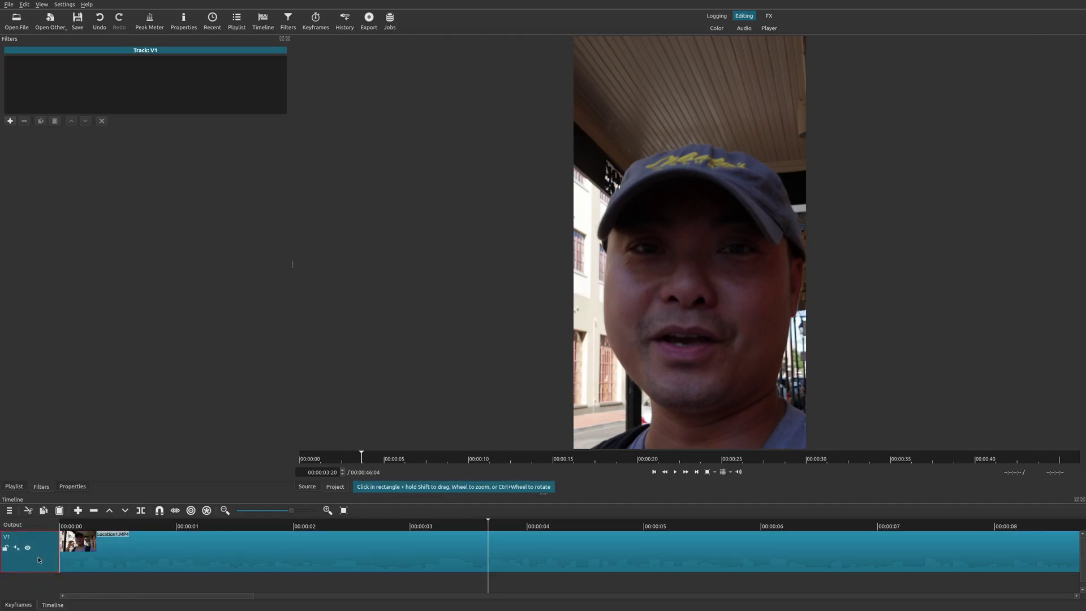
{"action": "right_click", "coordinate": [39, 530]}
{"action": "mouse_move", "coordinate": [86, 528]}
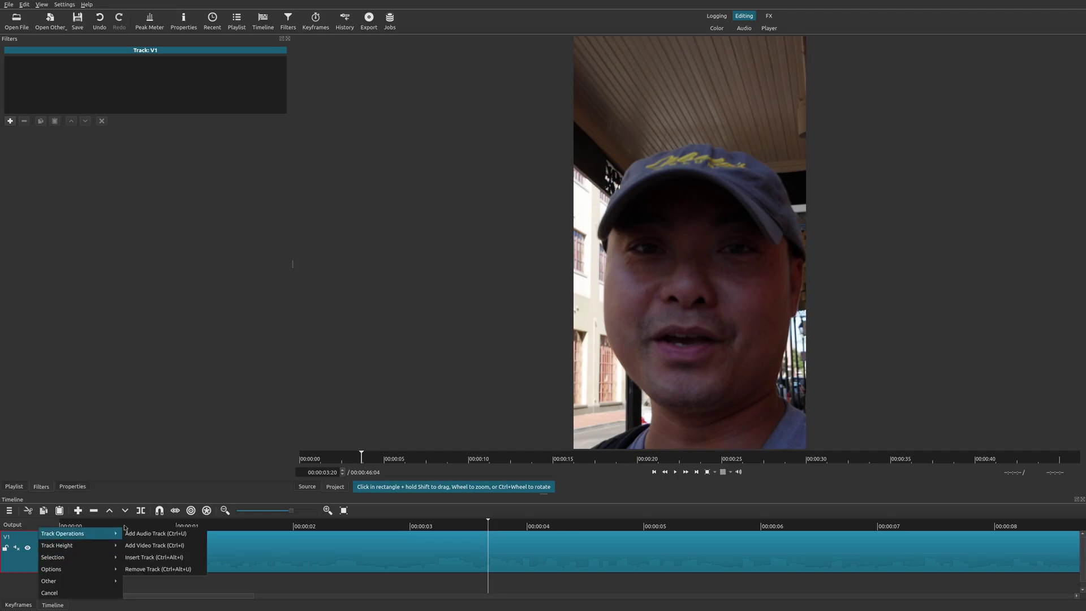
{"action": "left_click", "coordinate": [164, 546]}
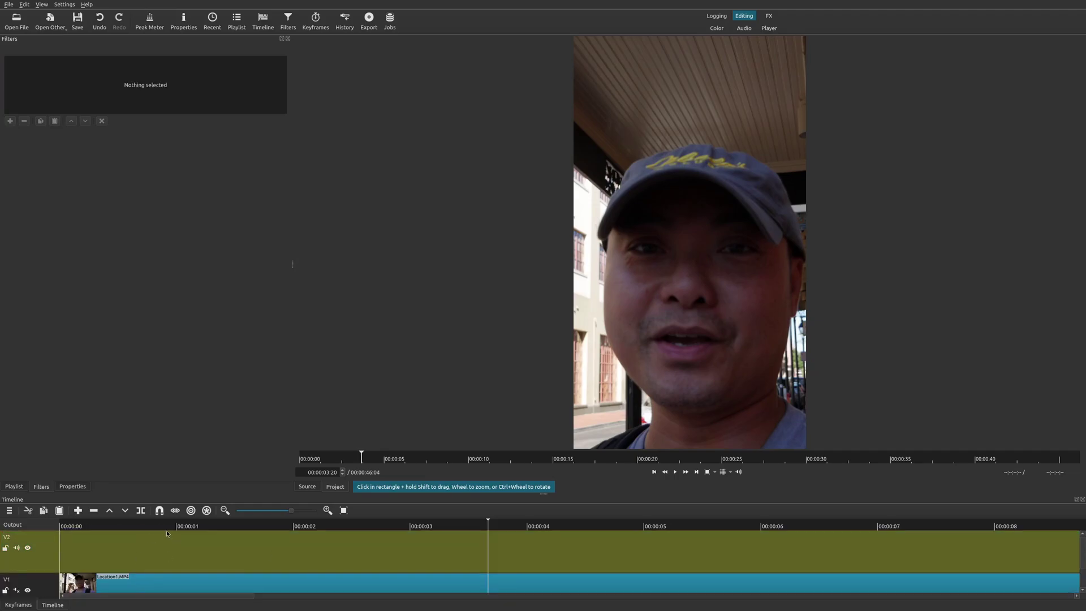
{"action": "left_click", "coordinate": [76, 526]}
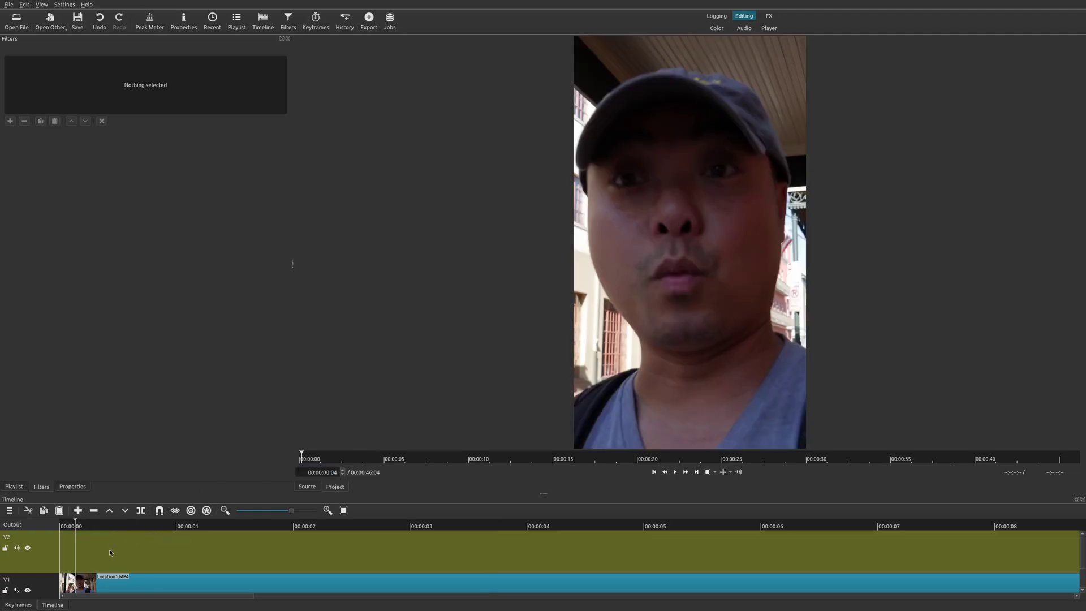
{"action": "left_click", "coordinate": [9, 490]}
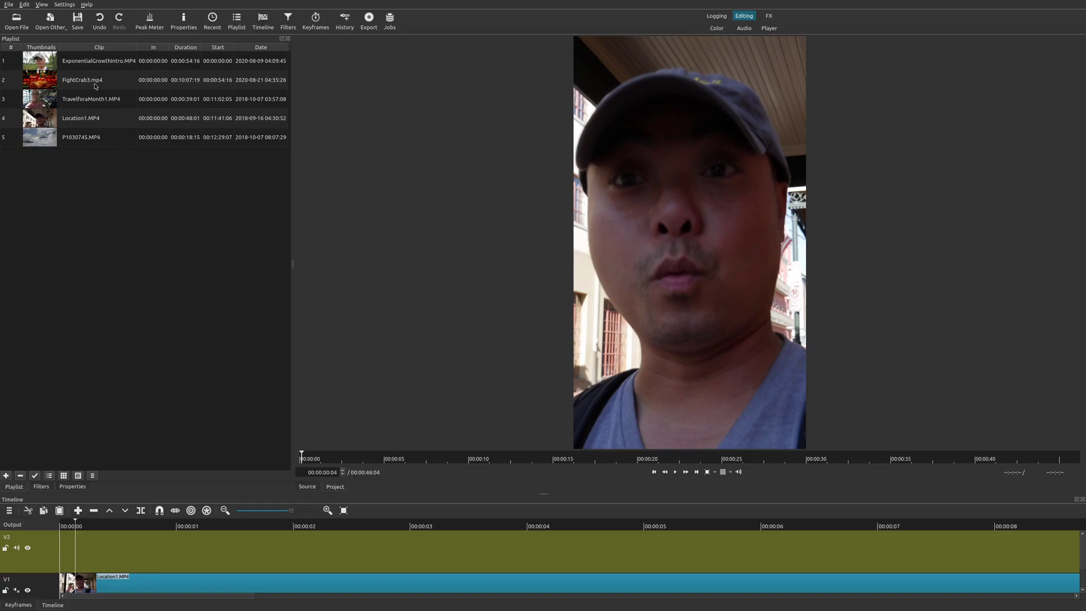
Step: Place FightCrab3.mp4 on track V2 and mute V2's audio
{"action": "left_click_drag", "start_coordinate": [95, 86], "coordinate": [64, 556]}
{"action": "left_click", "coordinate": [28, 547]}
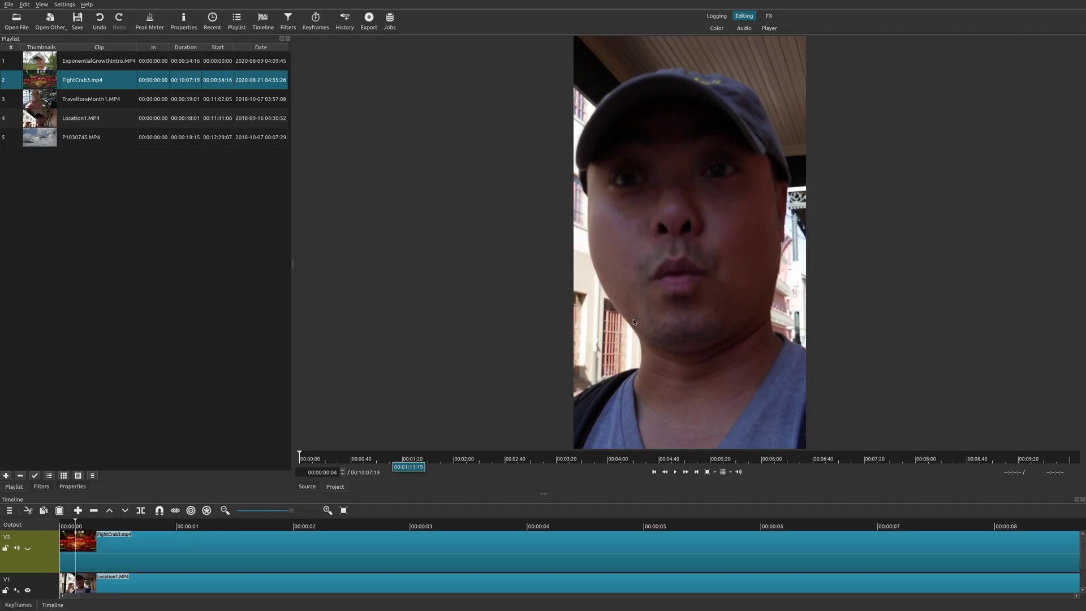
{"action": "left_click", "coordinate": [27, 548]}
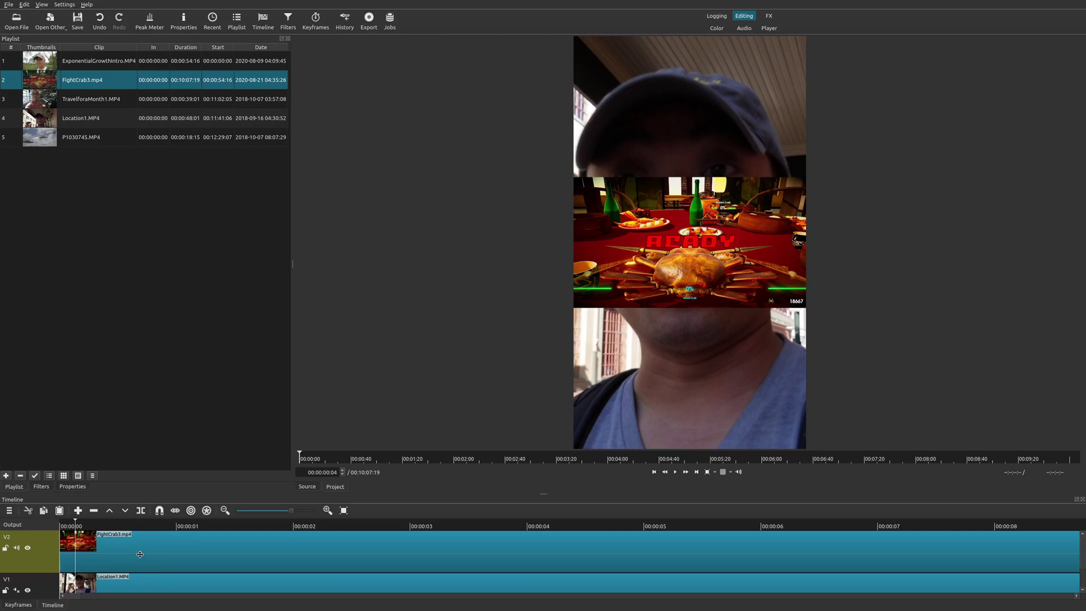
{"action": "left_click", "coordinate": [15, 549]}
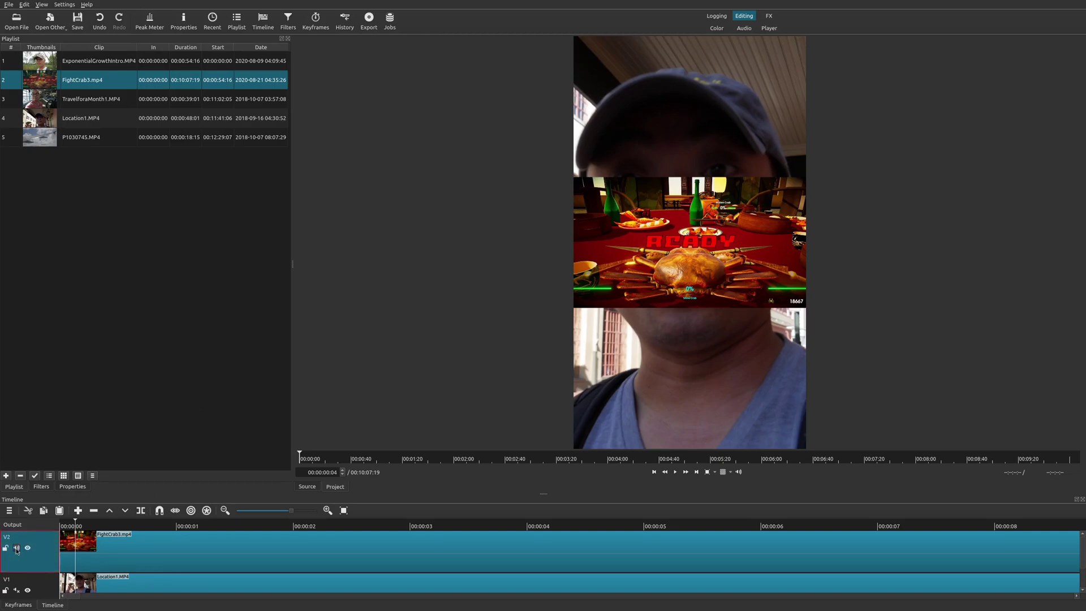
Step: Give the crab clip a Size, Position & Rotate filter and move it to the frame top
{"action": "left_click", "coordinate": [142, 557]}
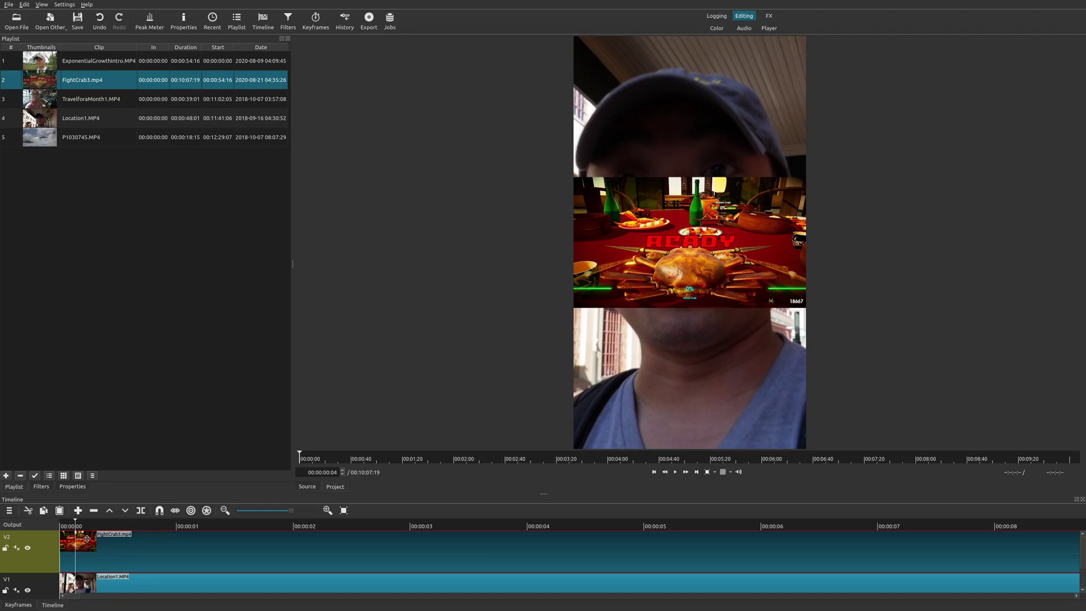
{"action": "left_click", "coordinate": [42, 487]}
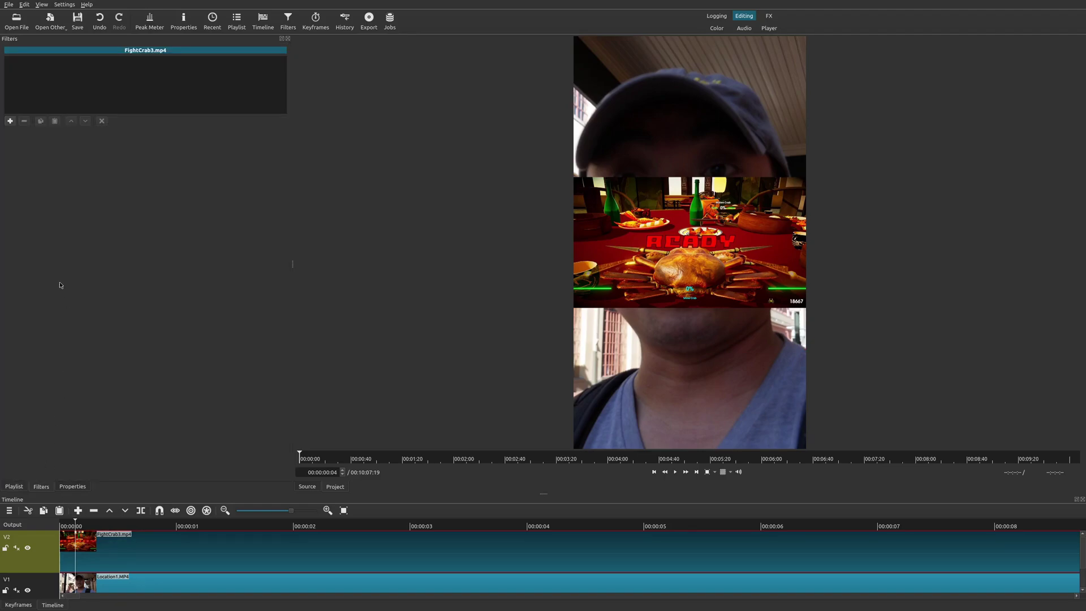
{"action": "left_click", "coordinate": [10, 121]}
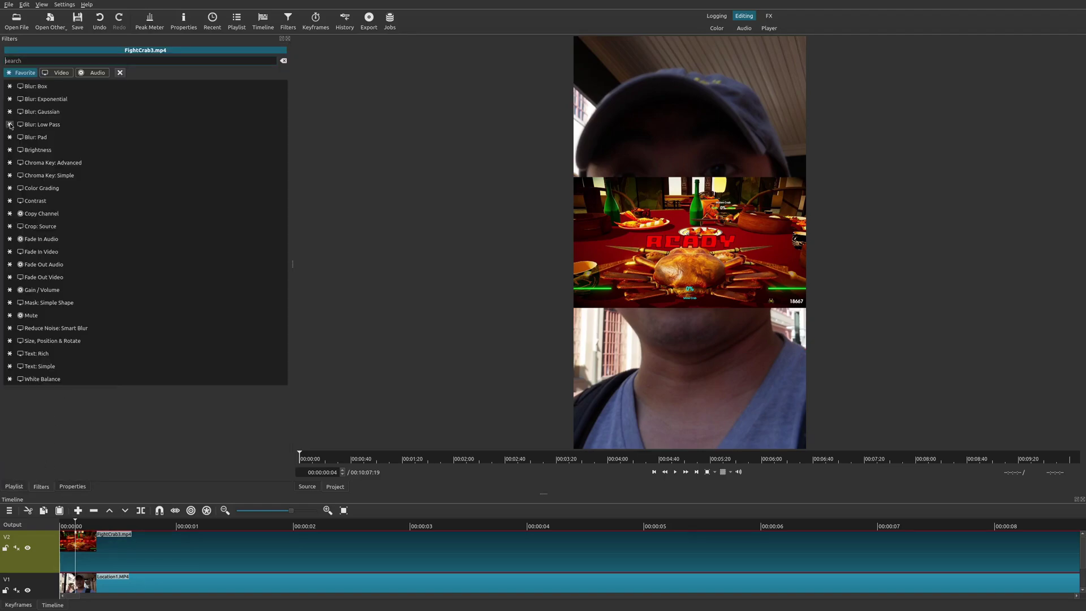
{"action": "left_click", "coordinate": [63, 341]}
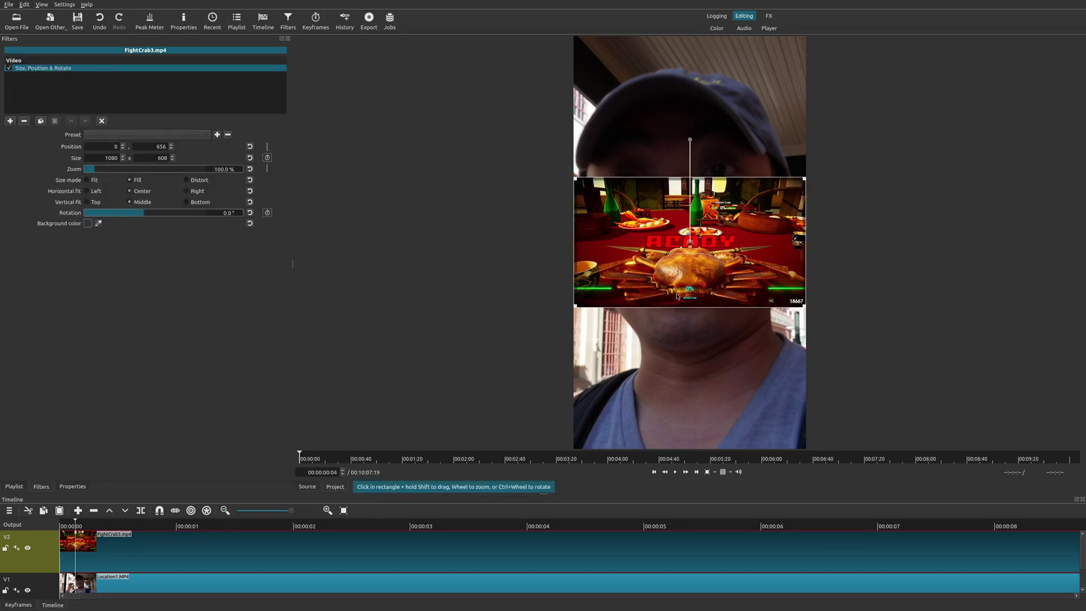
{"action": "left_click_drag", "start_coordinate": [678, 296], "coordinate": [690, 91]}
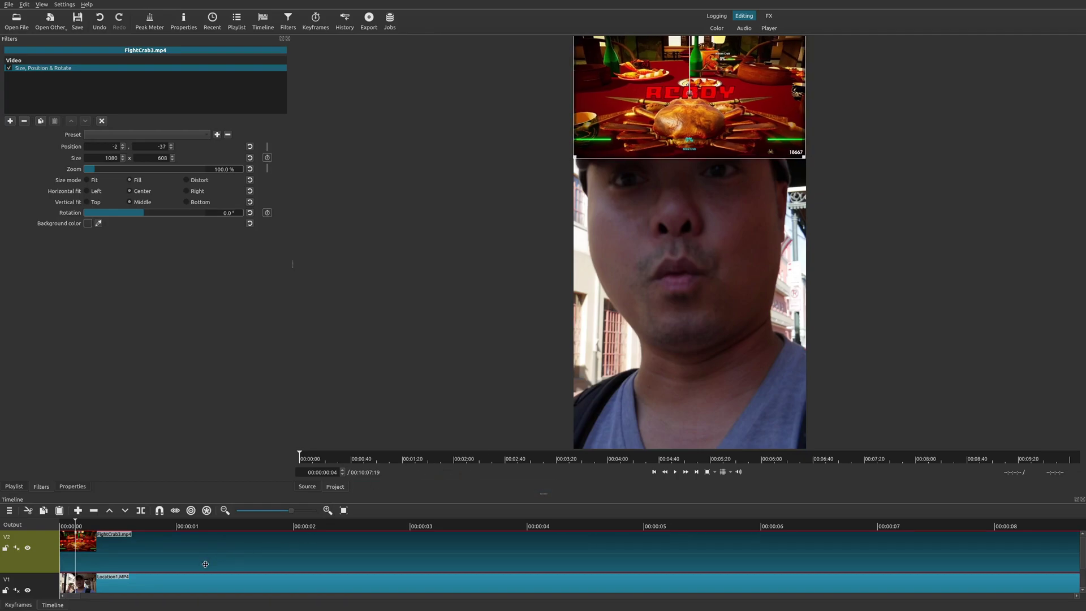
Step: Shrink Location1.MP4 to 269.2% zoom and position it beneath the crab clip
{"action": "left_click", "coordinate": [190, 586]}
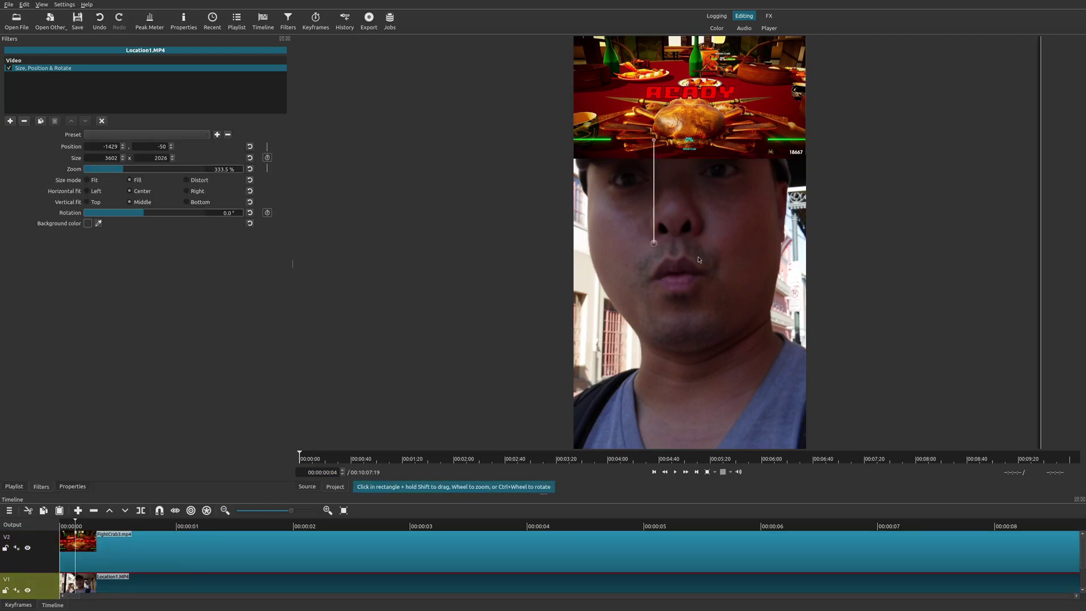
{"action": "left_click_drag", "start_coordinate": [656, 249], "coordinate": [665, 315]}
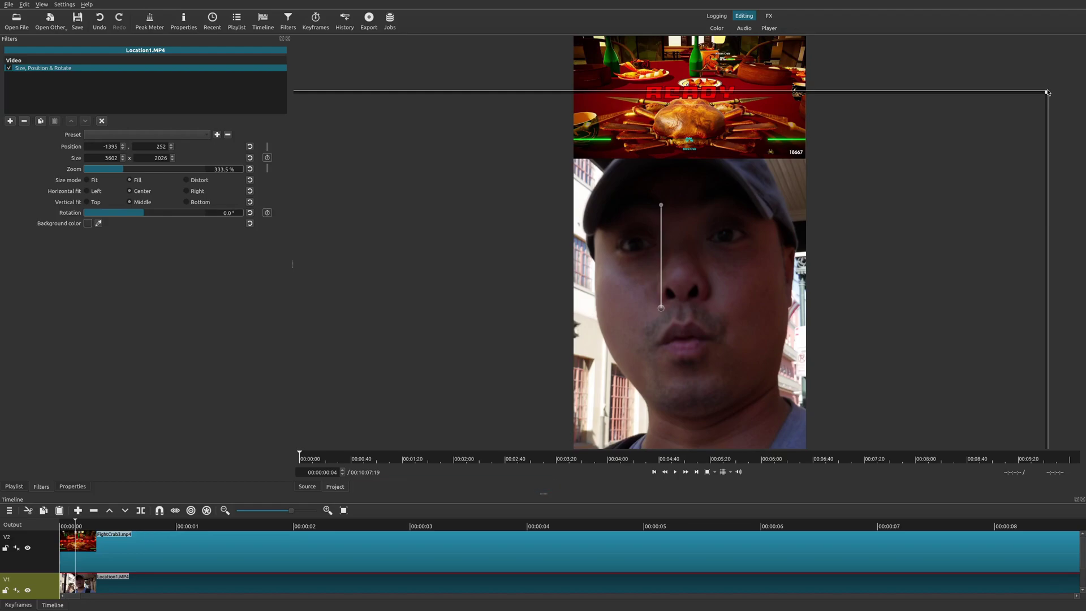
{"action": "left_click_drag", "start_coordinate": [1047, 92], "coordinate": [898, 177]}
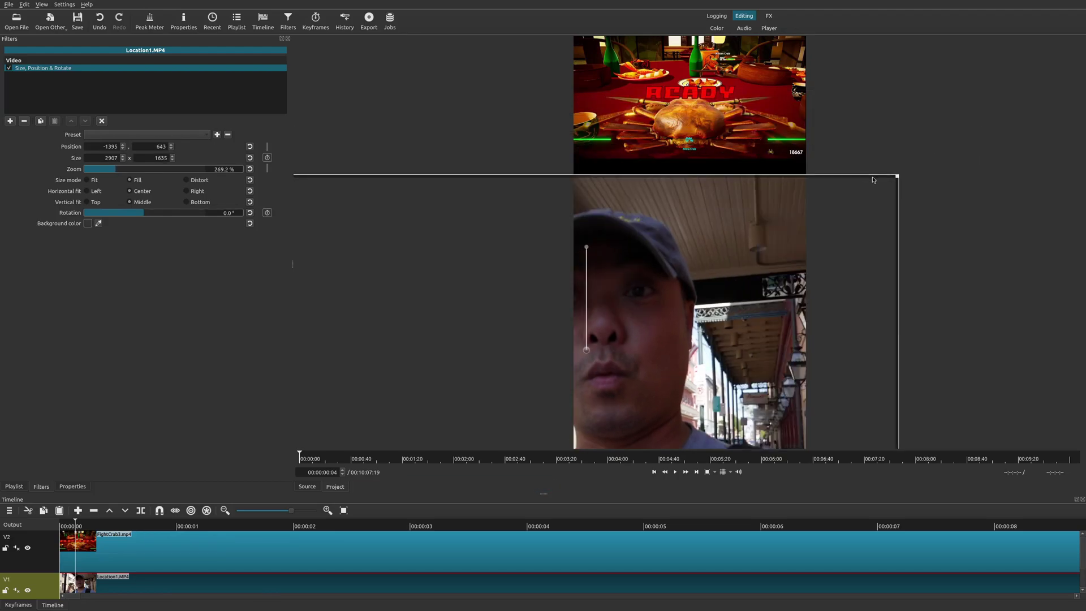
{"action": "left_click_drag", "start_coordinate": [589, 352], "coordinate": [685, 326]}
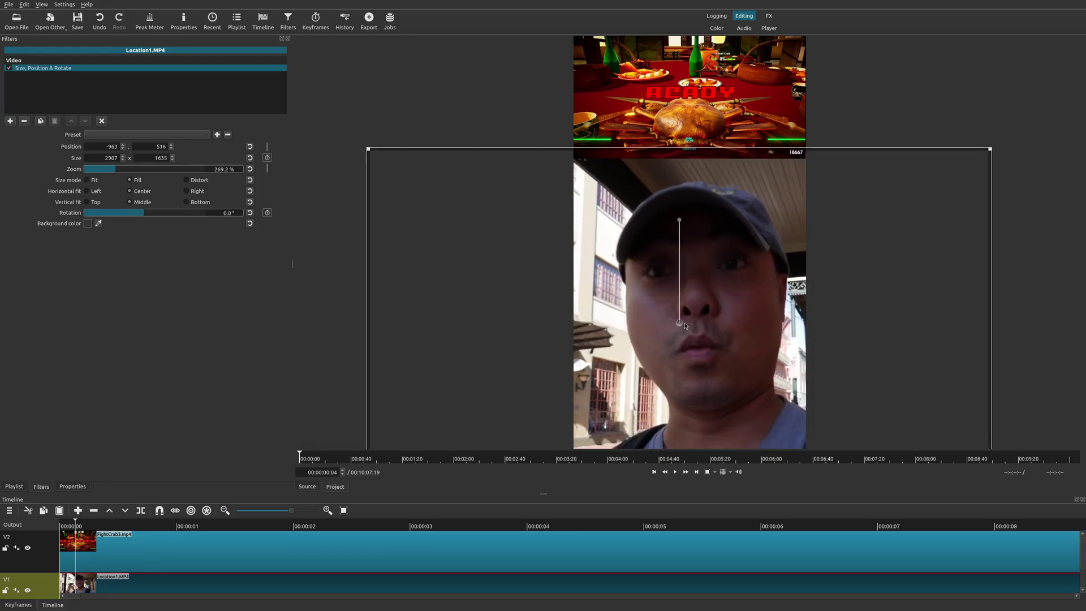
{"action": "left_click", "coordinate": [39, 525]}
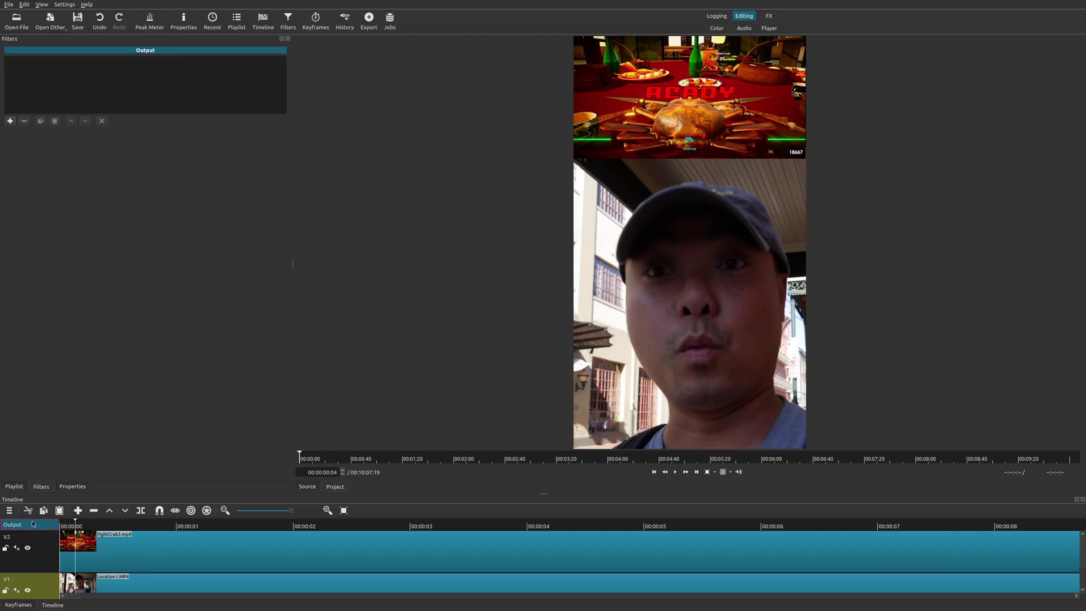
Step: Select track V2 and play the stacked preview, then stop it
{"action": "left_click", "coordinate": [41, 547]}
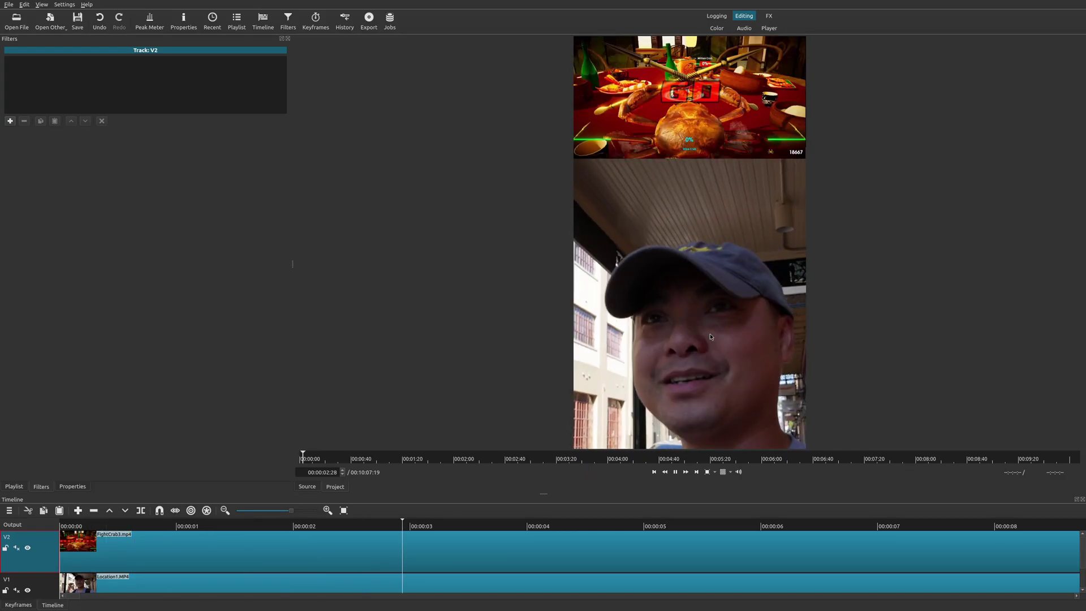
{"action": "key", "text": "space"}
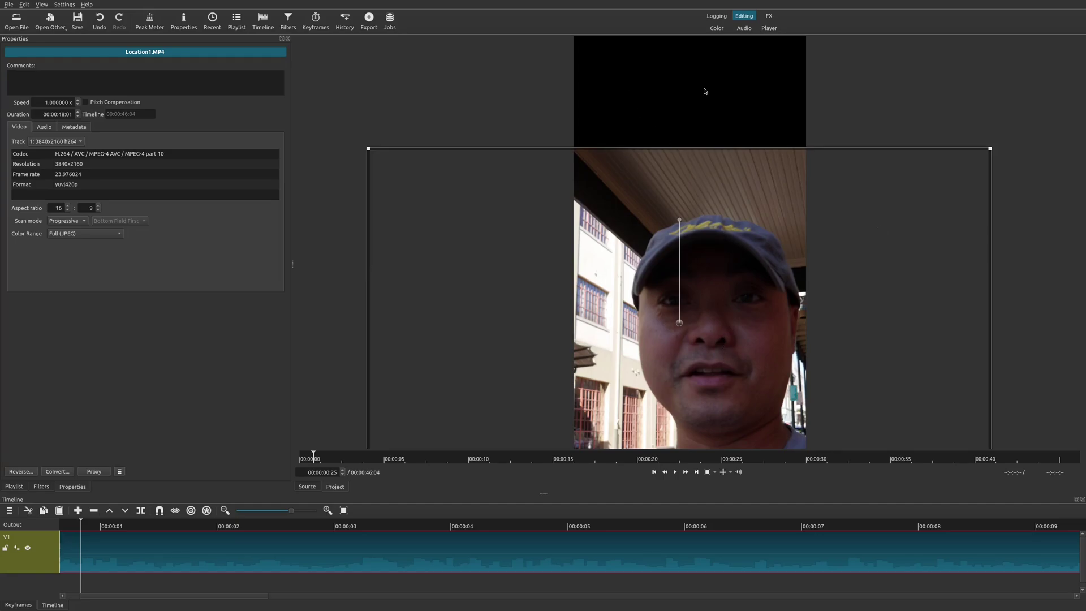
Step: Insert a new empty video track above V1 from the track menu
{"action": "left_click", "coordinate": [43, 549]}
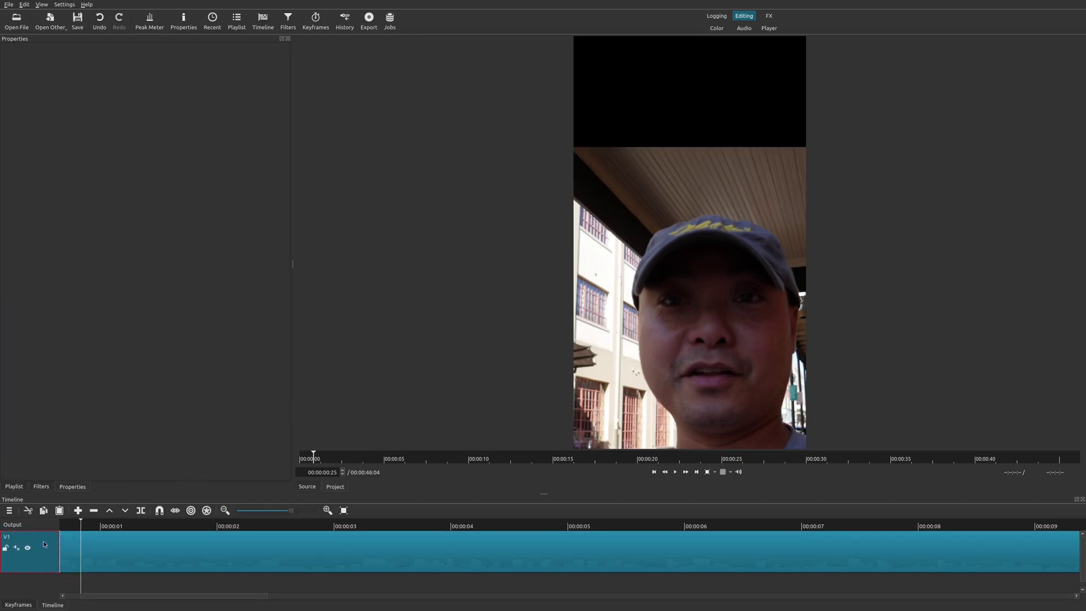
{"action": "right_click", "coordinate": [45, 544]}
{"action": "mouse_move", "coordinate": [69, 533]}
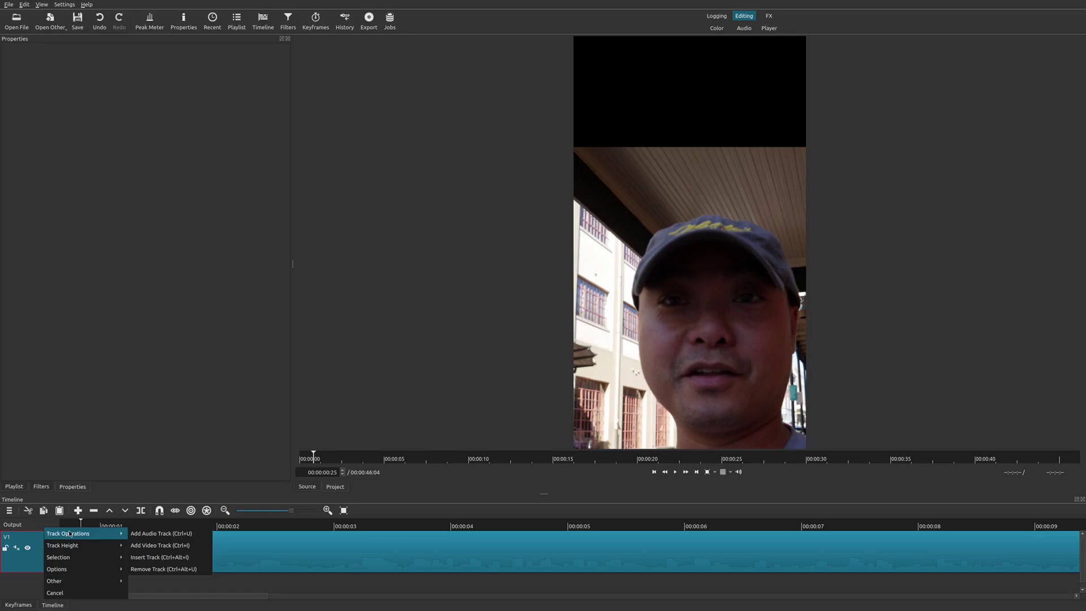
{"action": "left_click", "coordinate": [172, 558]}
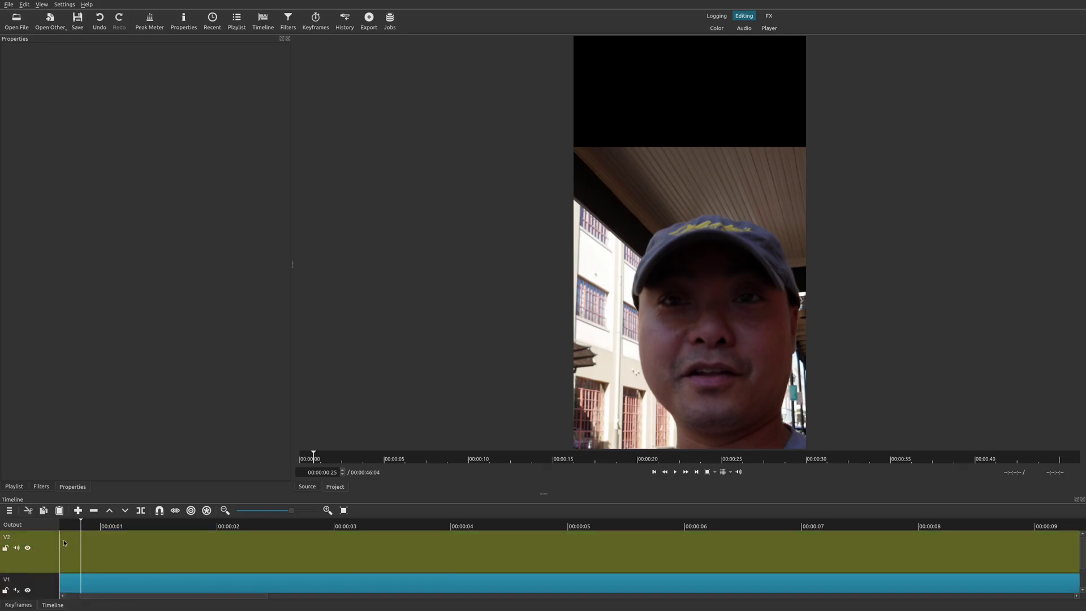
Step: With V2 selected, create a transparent Color clip via Open Other > Color
{"action": "left_click", "coordinate": [40, 562]}
{"action": "left_click", "coordinate": [60, 563]}
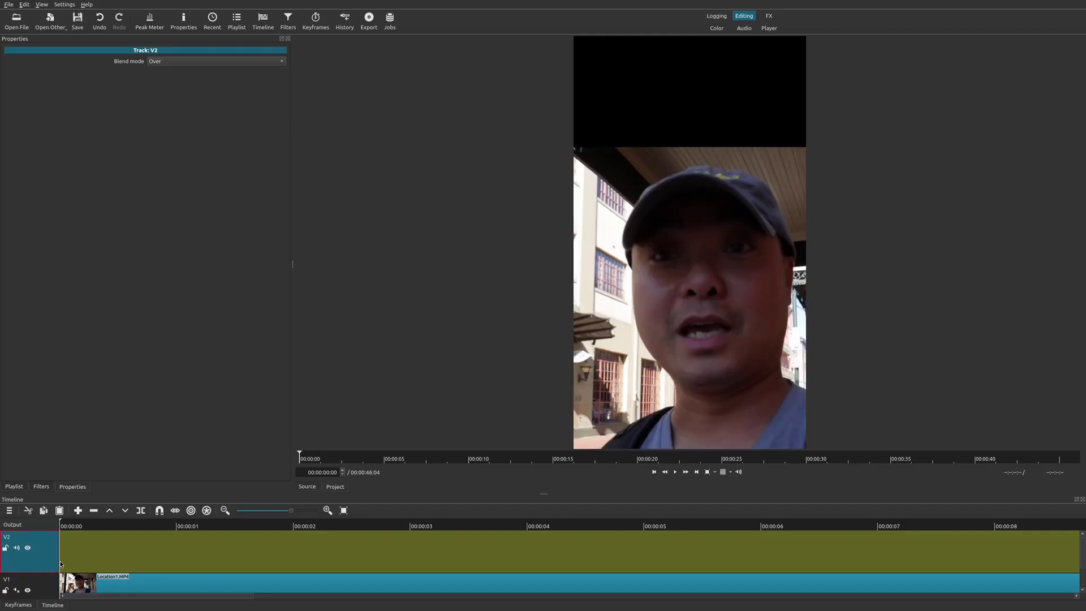
{"action": "left_click", "coordinate": [58, 31]}
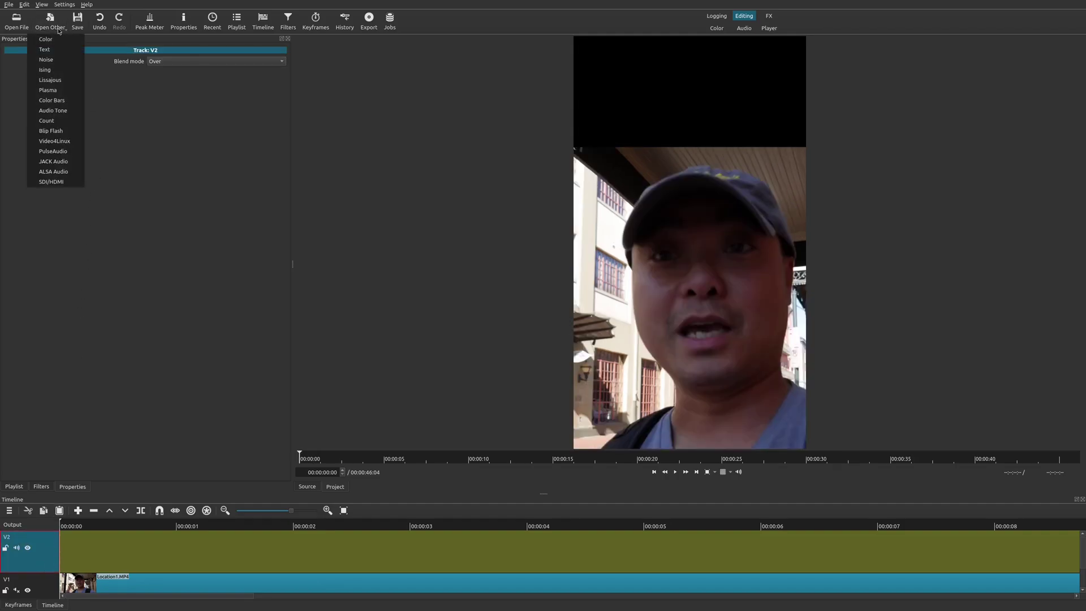
{"action": "left_click", "coordinate": [56, 39]}
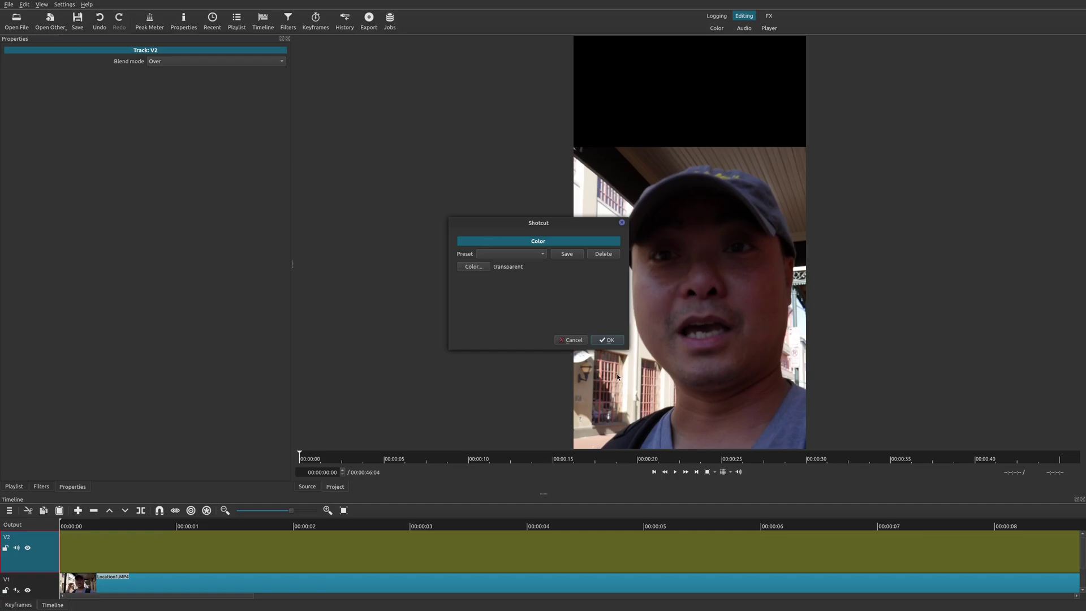
{"action": "left_click", "coordinate": [611, 338]}
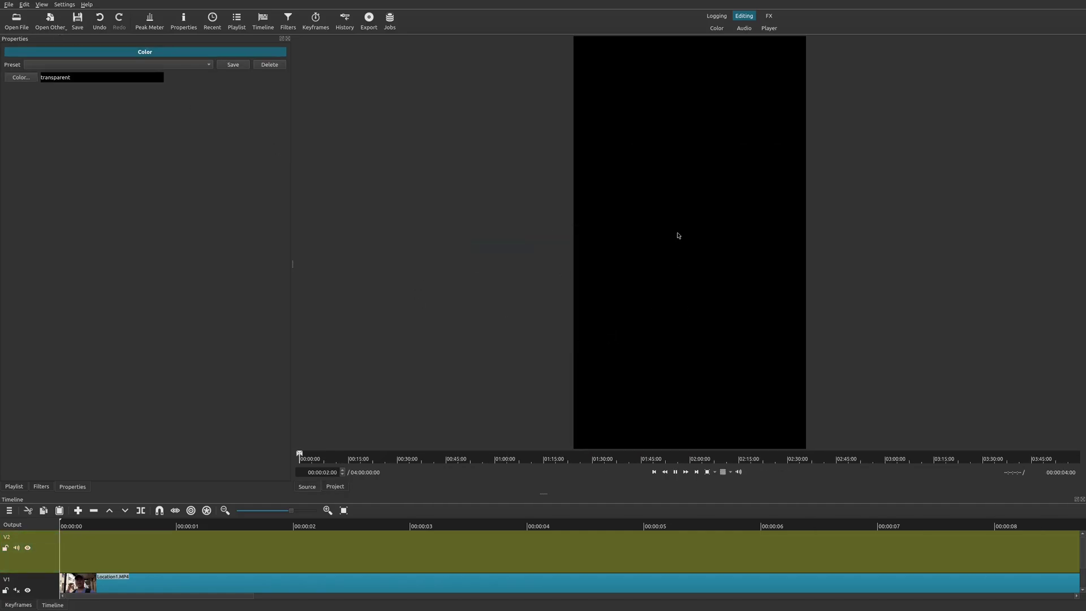
Step: Drop the transparent color clip onto V2, snap it to the timeline start, and select it
{"action": "left_click_drag", "start_coordinate": [678, 235], "coordinate": [69, 557]}
{"action": "left_click_drag", "start_coordinate": [177, 553], "coordinate": [133, 554]}
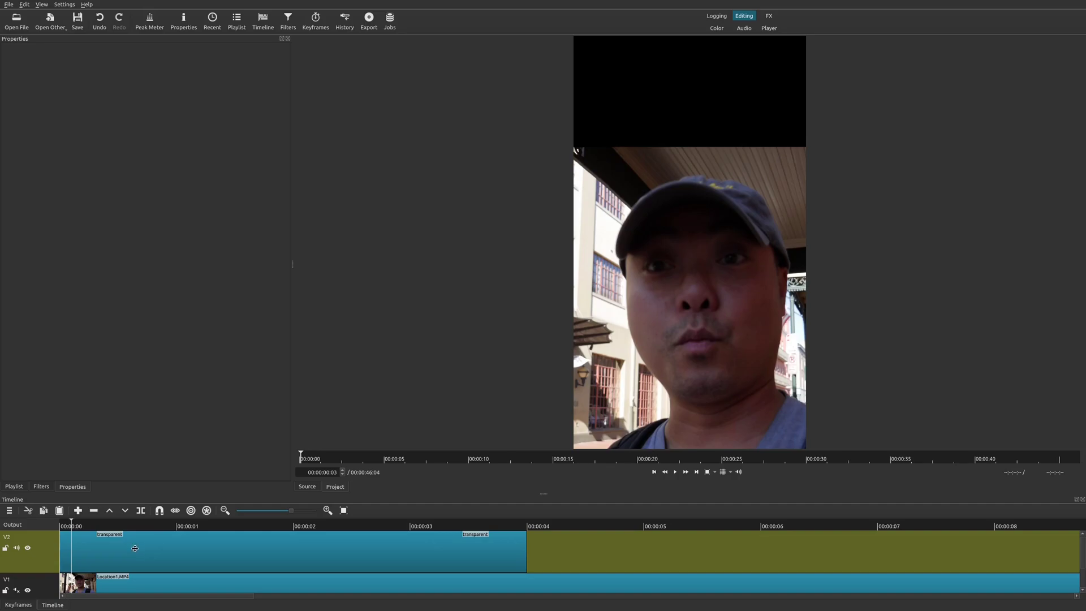
{"action": "left_click", "coordinate": [123, 542]}
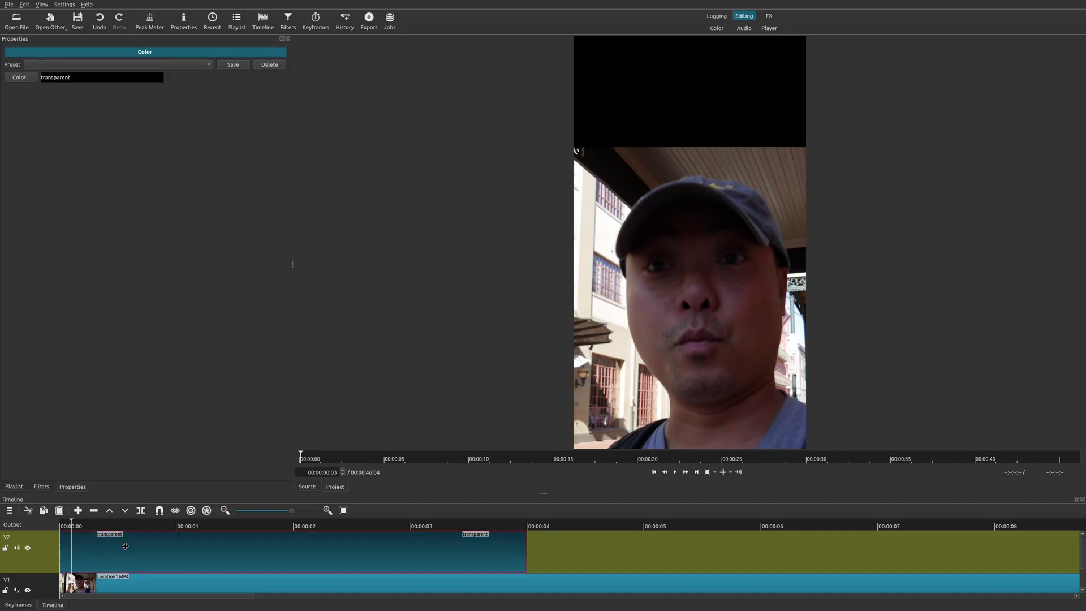
Step: Add a Text: Simple filter to the transparent clip, shift the box up-right, and replace #timecode# with SUBSCRIBE
{"action": "left_click", "coordinate": [42, 487]}
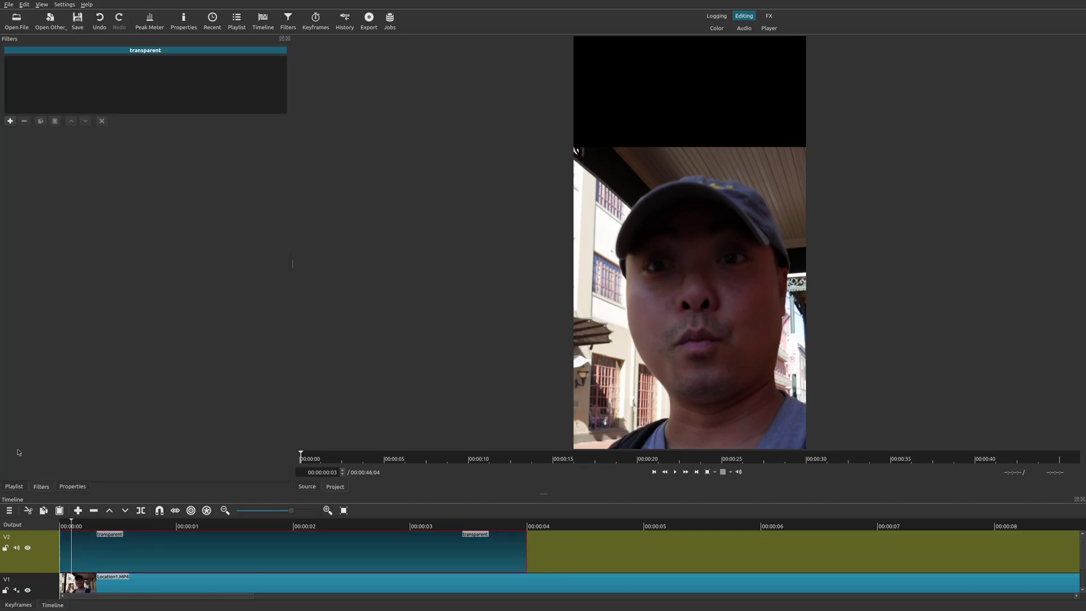
{"action": "left_click", "coordinate": [9, 121]}
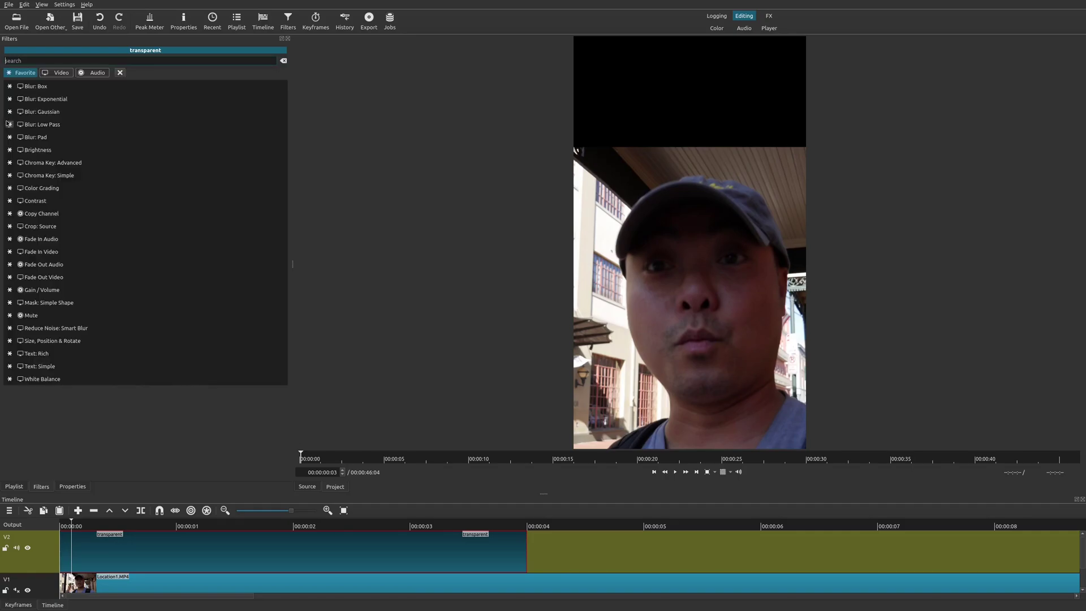
{"action": "left_click", "coordinate": [39, 366]}
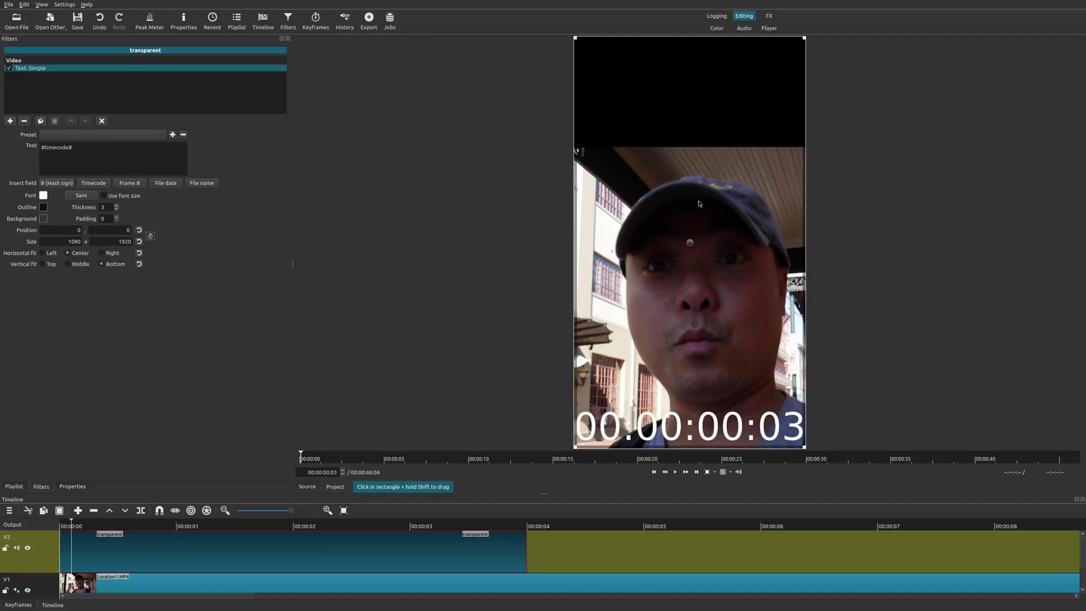
{"action": "left_click_drag", "start_coordinate": [690, 243], "coordinate": [707, 181]}
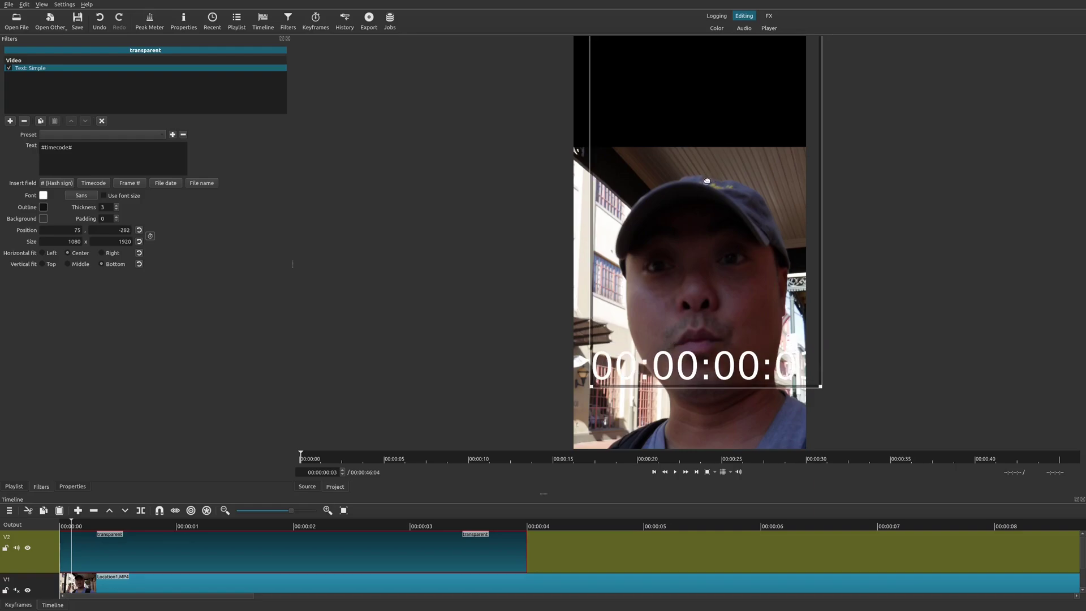
{"action": "triple_click", "coordinate": [68, 149]}
{"action": "type", "text": "SUBSCRIBE!"}
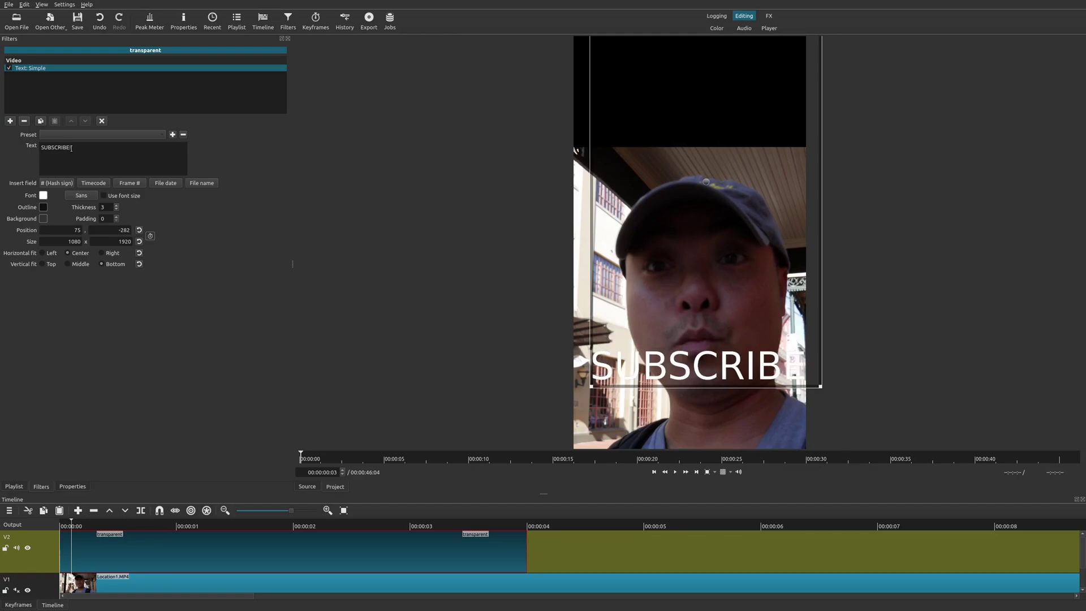
Step: Set the SUBSCRIBE text colour to red
{"action": "left_click", "coordinate": [43, 195]}
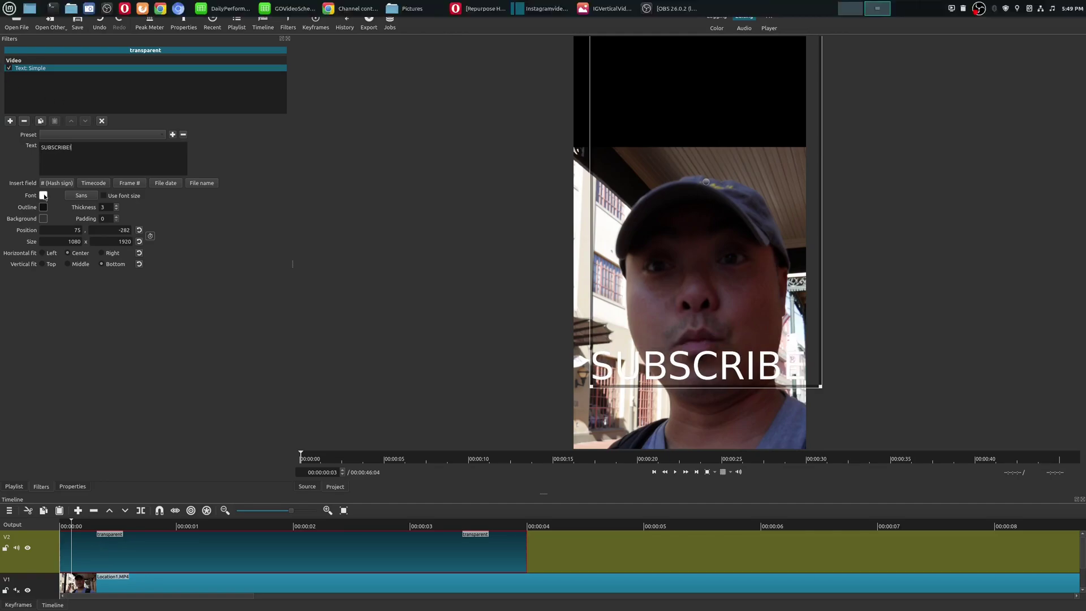
{"action": "left_click", "coordinate": [455, 256]}
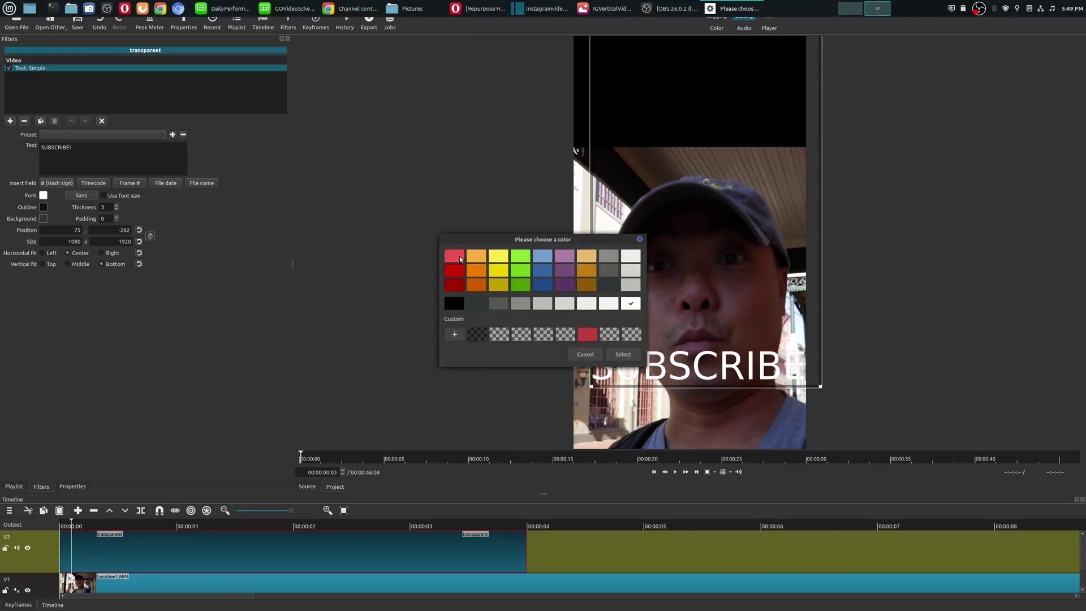
{"action": "left_click", "coordinate": [623, 355]}
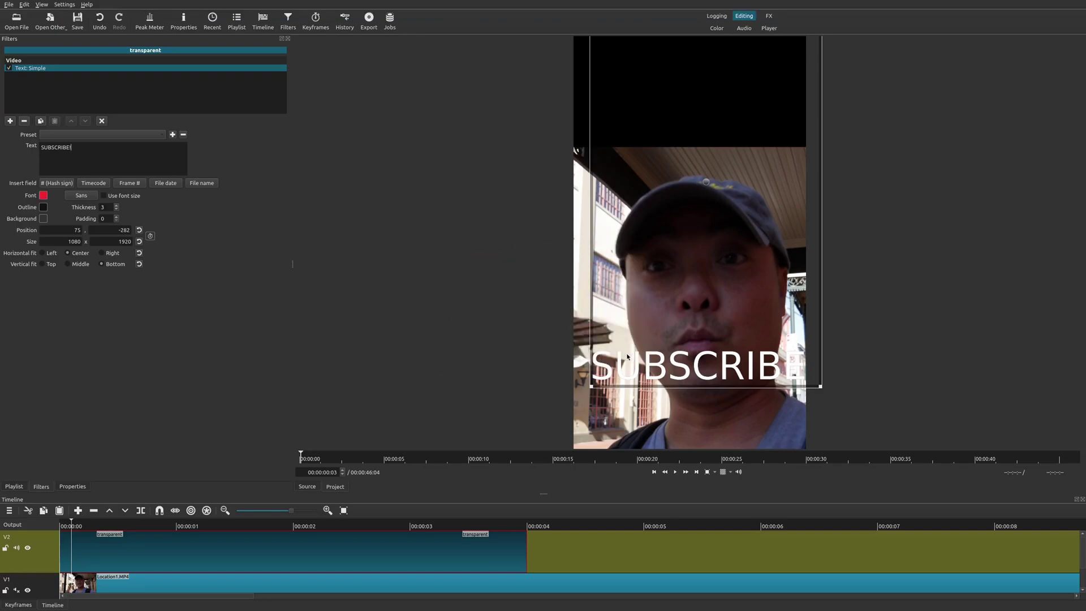
Step: Change the font to DejaVu Sans Bold and fit the title into the top black band at 16, 178
{"action": "left_click", "coordinate": [88, 197]}
{"action": "left_click", "coordinate": [575, 244]}
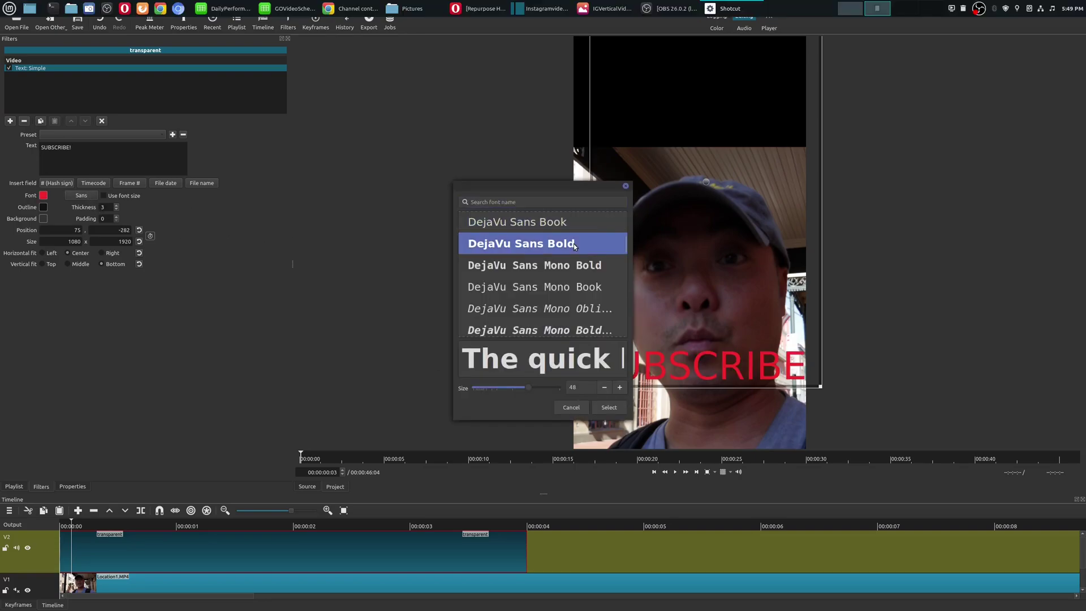
{"action": "left_click", "coordinate": [609, 407]}
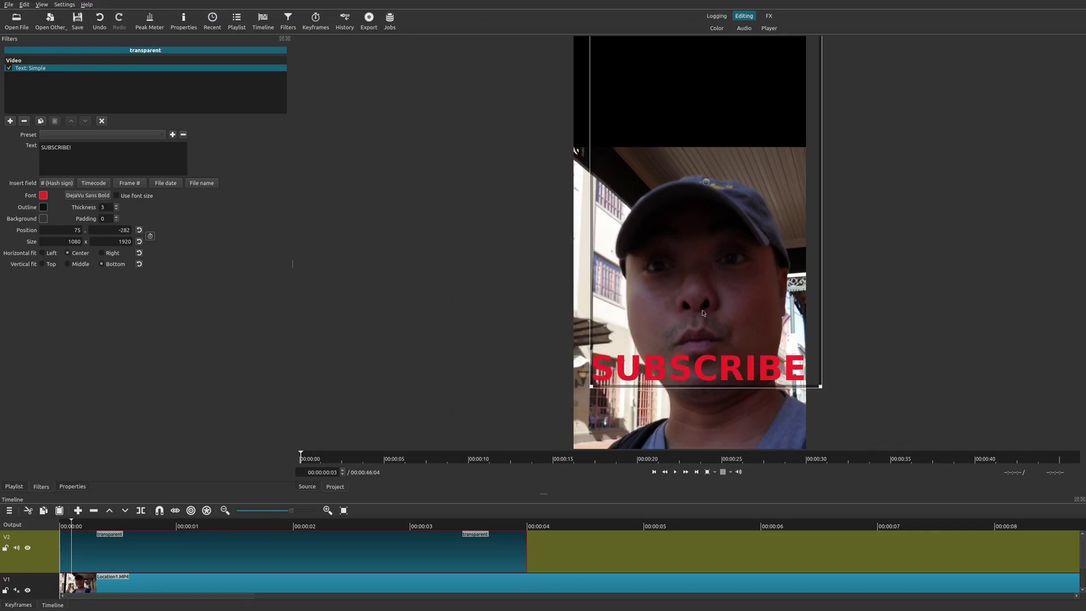
{"action": "left_click_drag", "start_coordinate": [694, 254], "coordinate": [578, 124]}
{"action": "left_click_drag", "start_coordinate": [817, 124], "coordinate": [800, 121]}
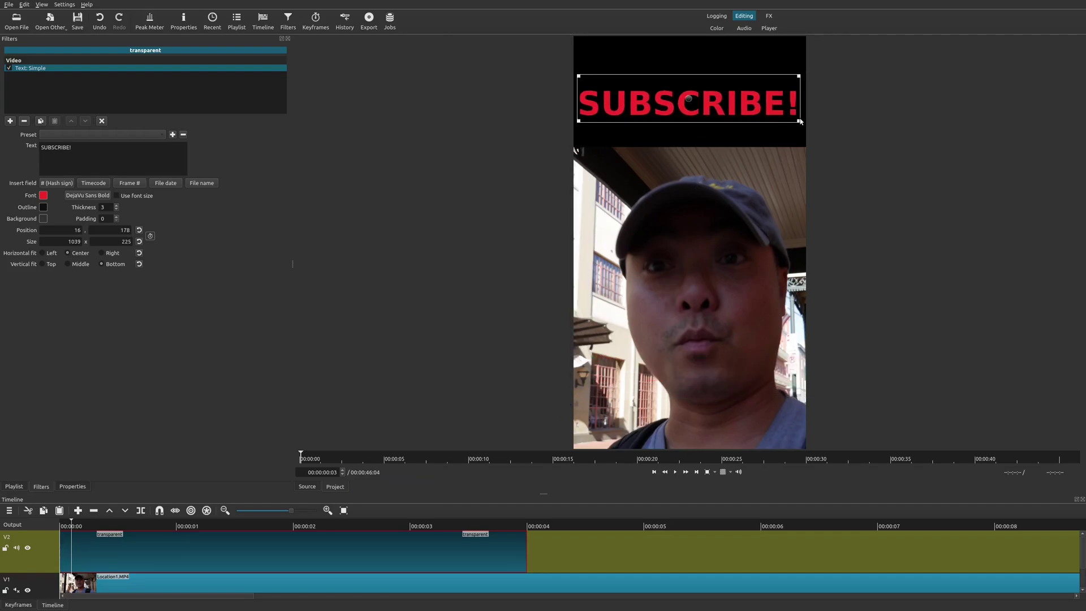
{"action": "left_click", "coordinate": [25, 566]}
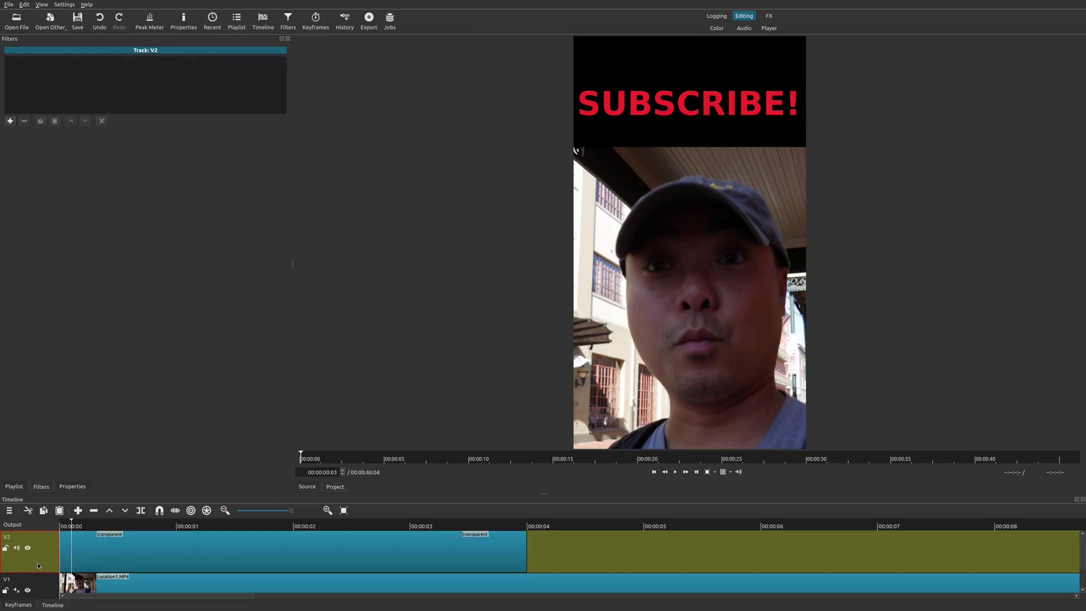
{"action": "key", "text": "space"}
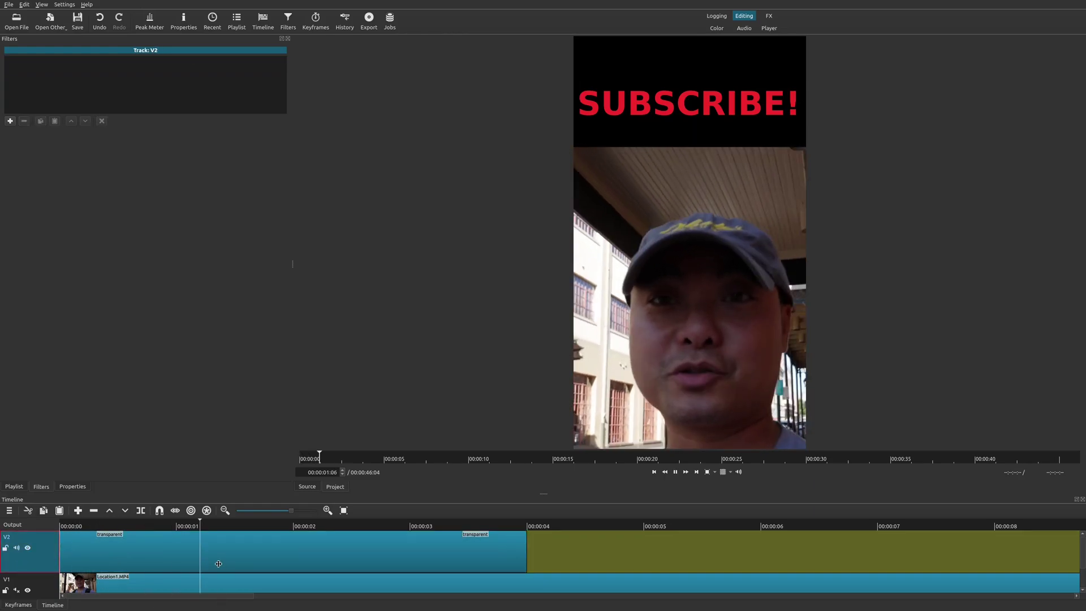
{"action": "key", "text": "space"}
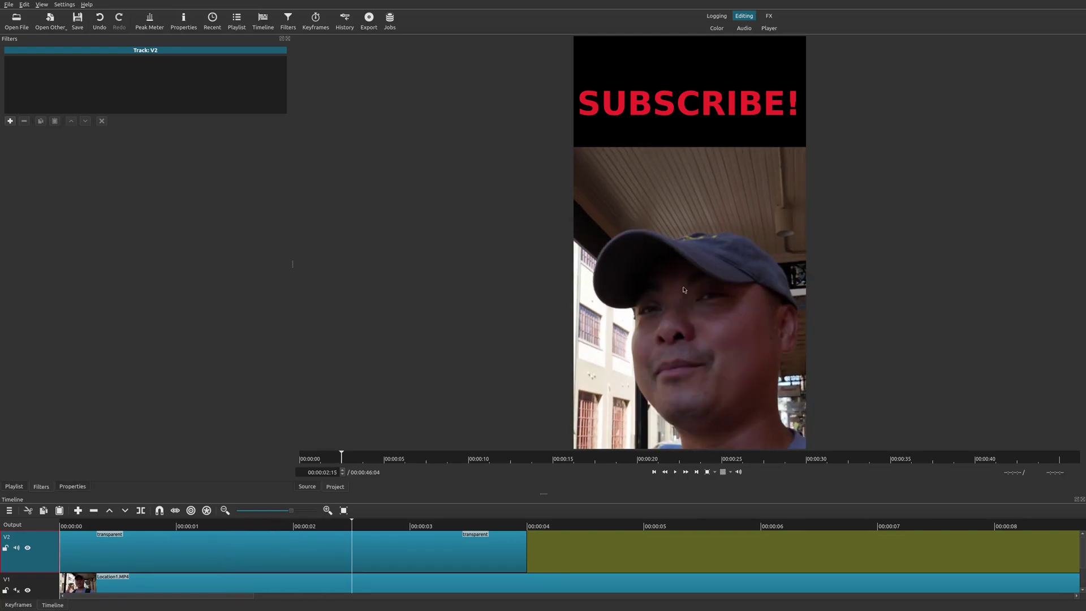
{"action": "key", "text": "Right"}
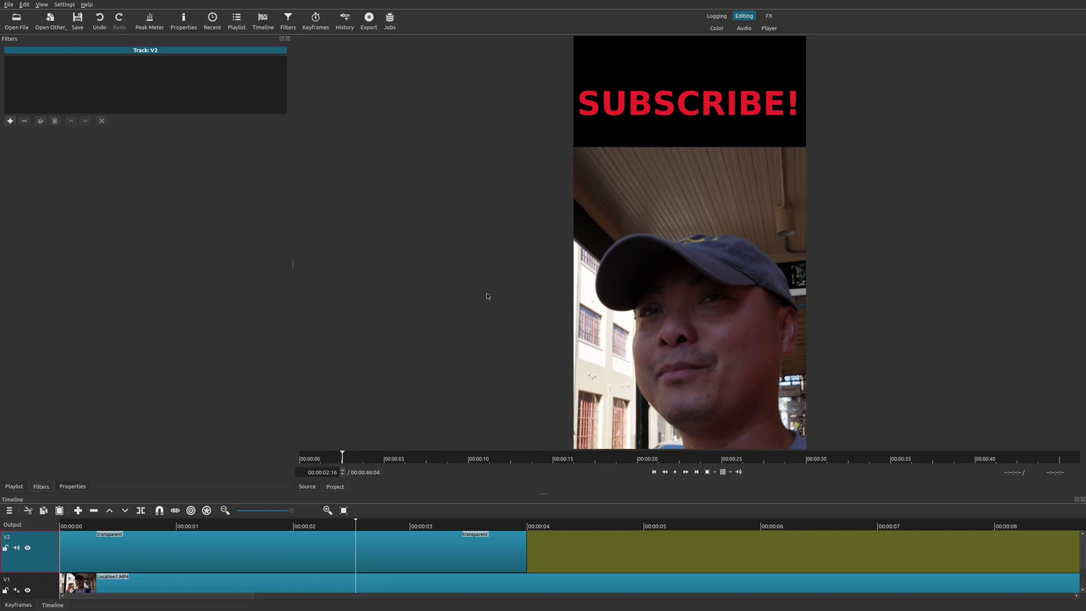
{"action": "left_click", "coordinate": [276, 527]}
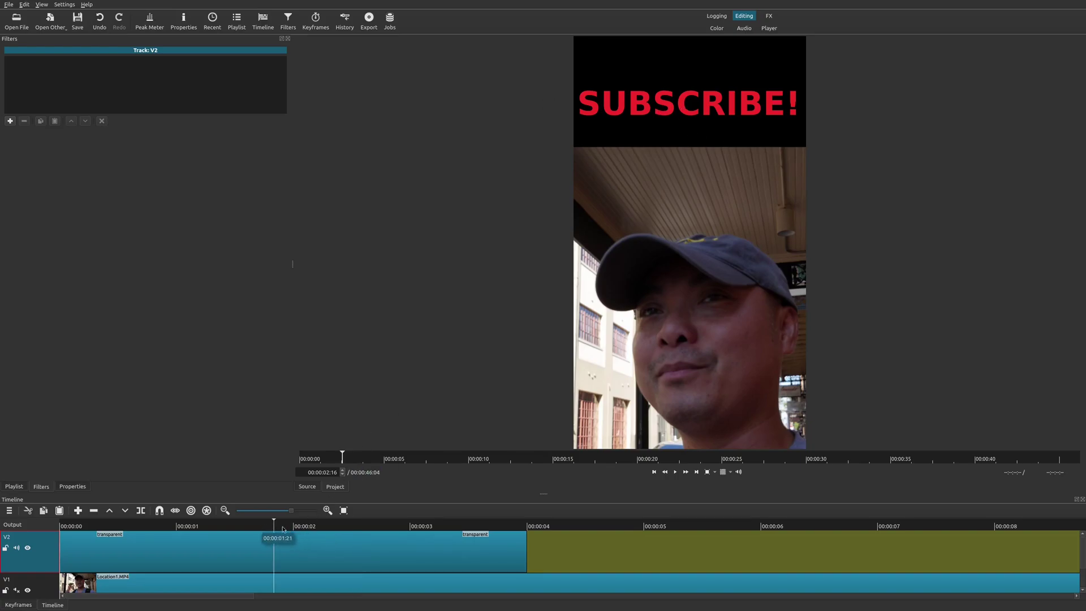
{"action": "key", "text": "space"}
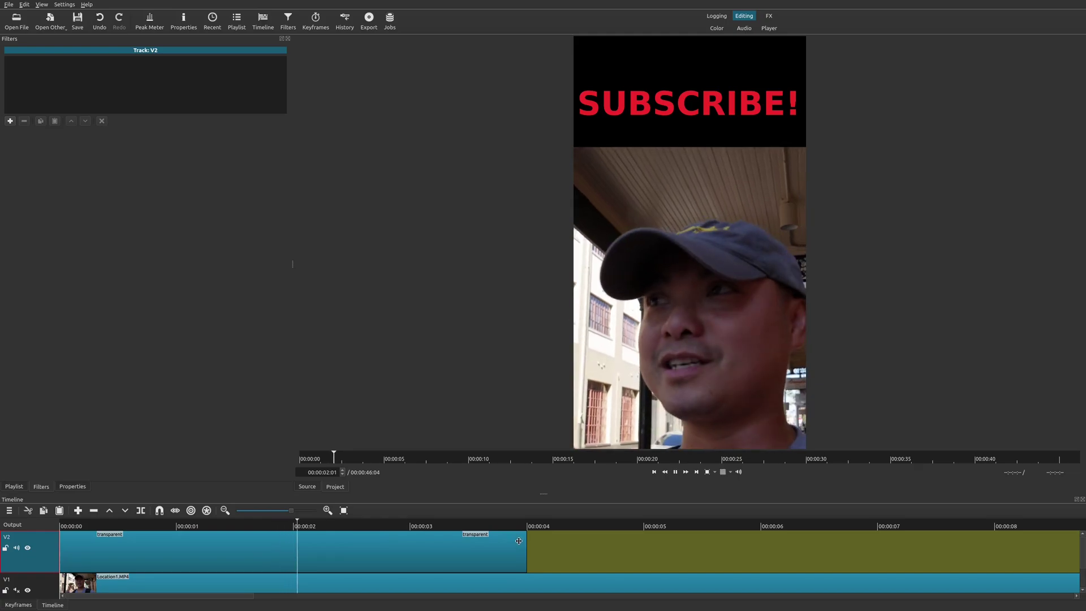
{"action": "key", "text": "space"}
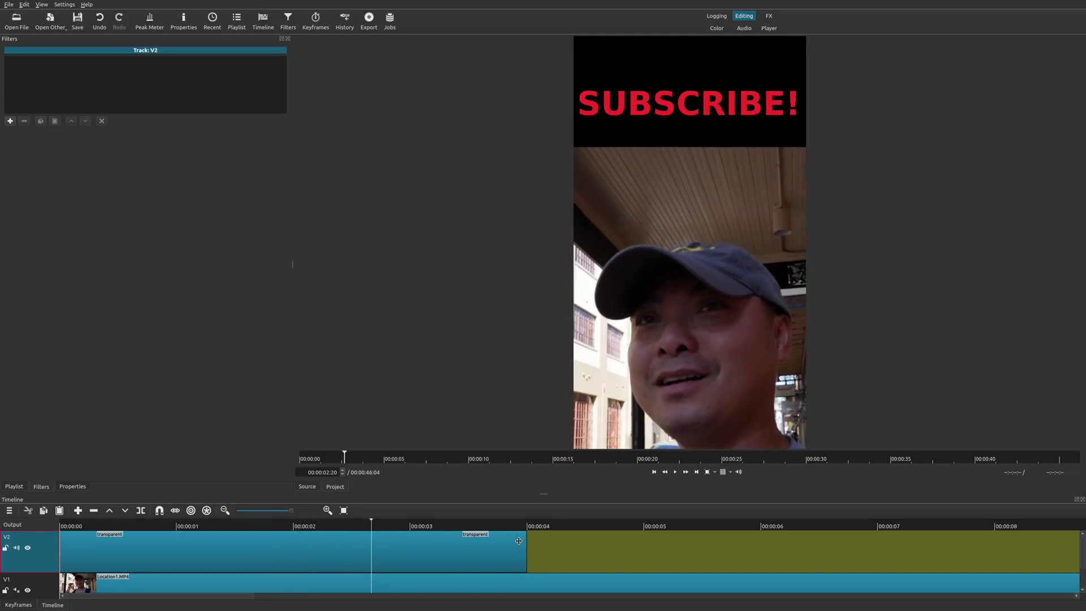
{"action": "key", "text": "Right"}
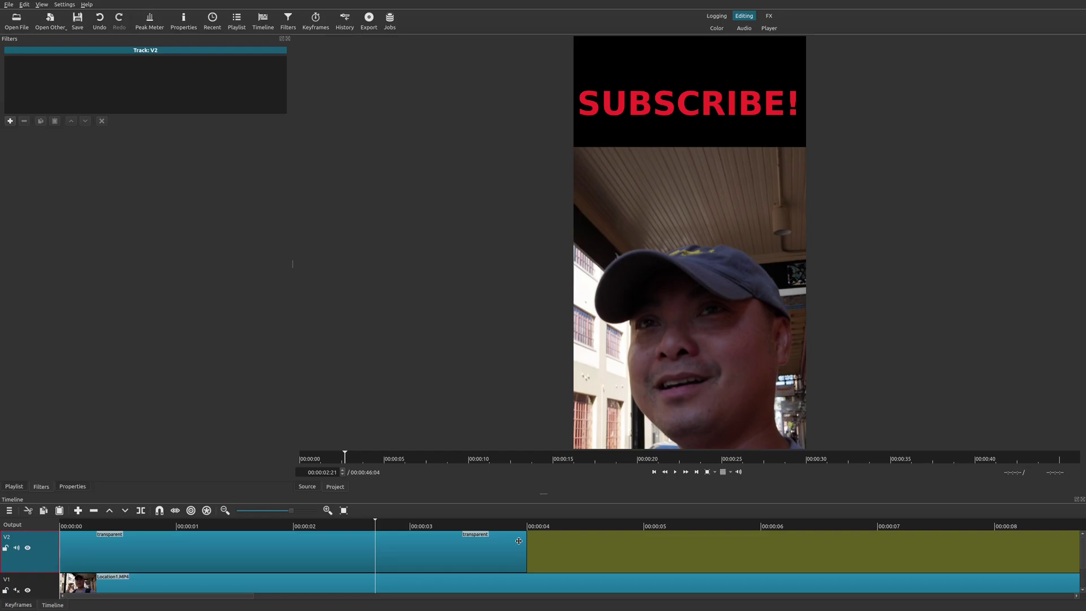